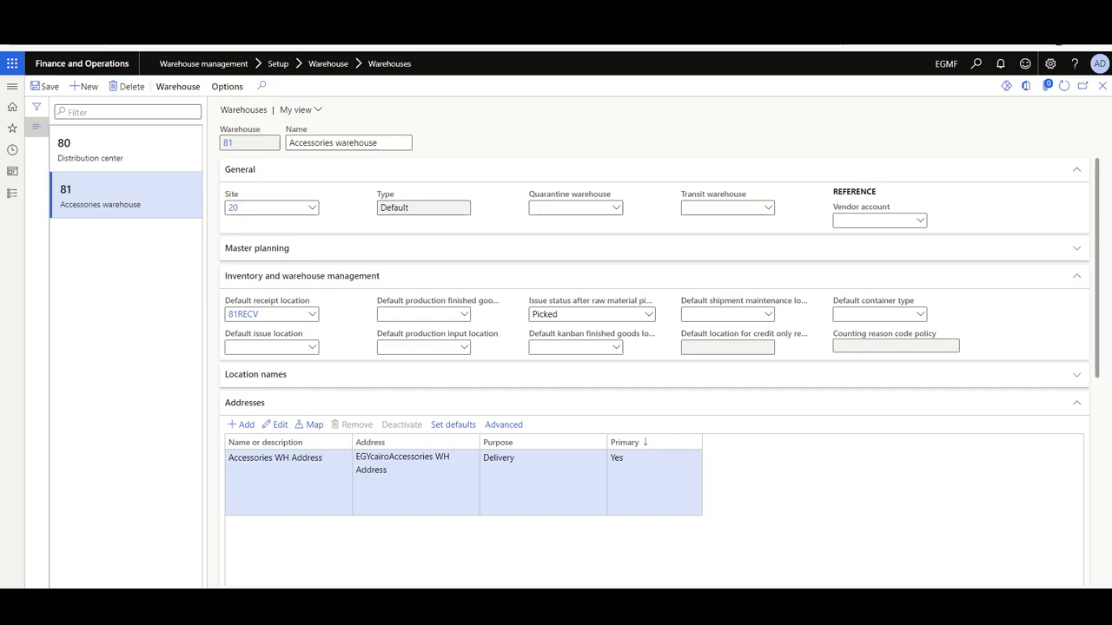
# Step: Review the inventory and warehouse management settings of warehouse 81, including its option for using warehouse management processes
pyautogui.scroll(-5, 342, 310)
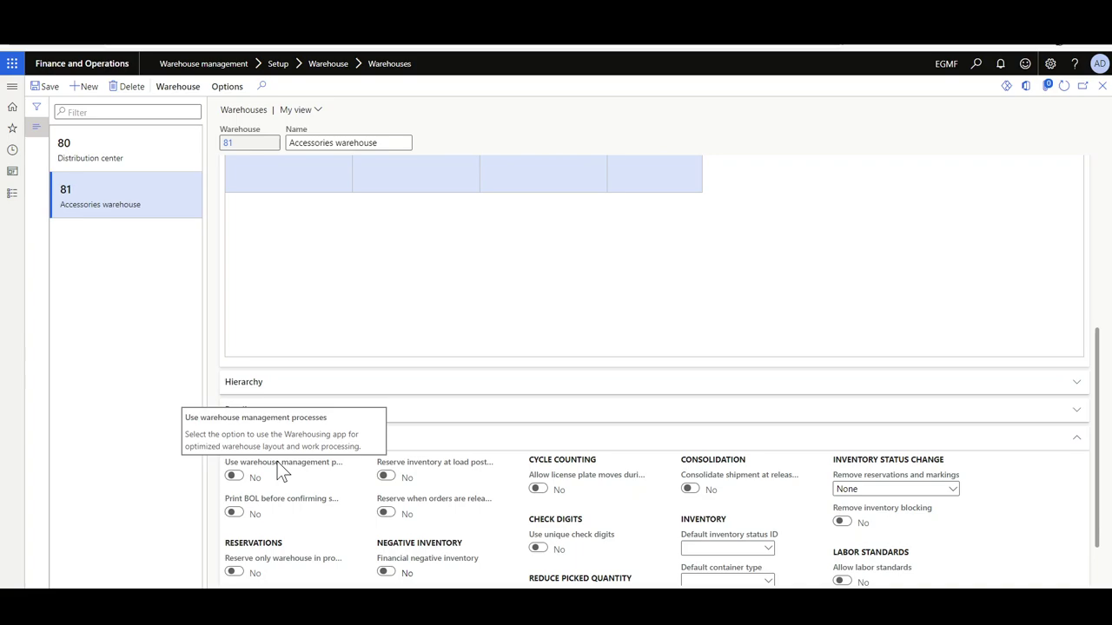
pyautogui.scroll(10, 575, 460)
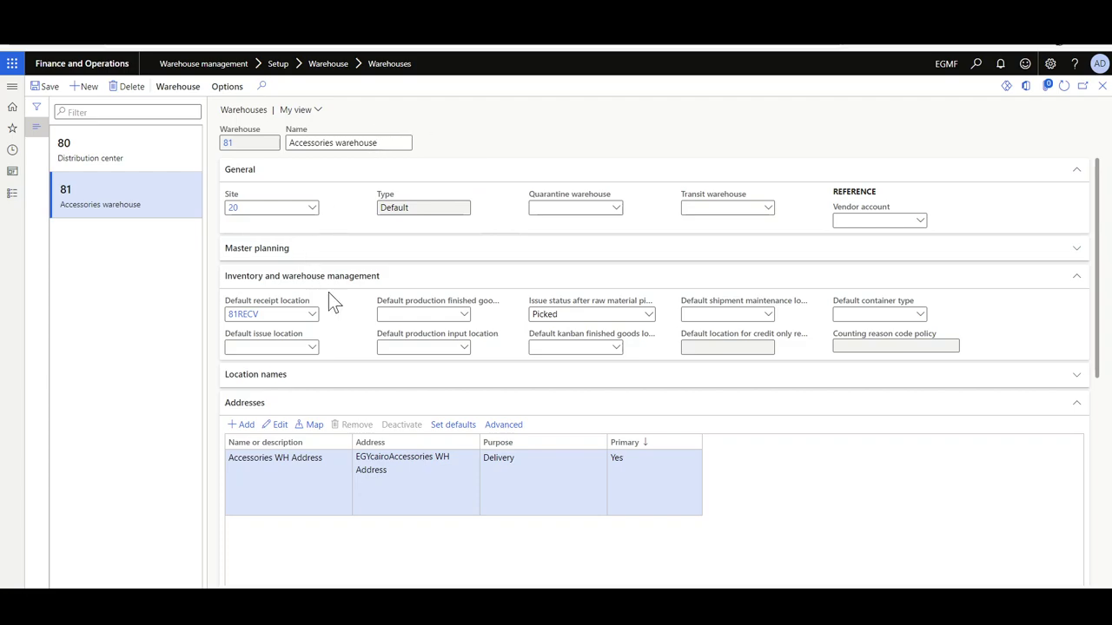
pyautogui.scroll(-8, 345, 321)
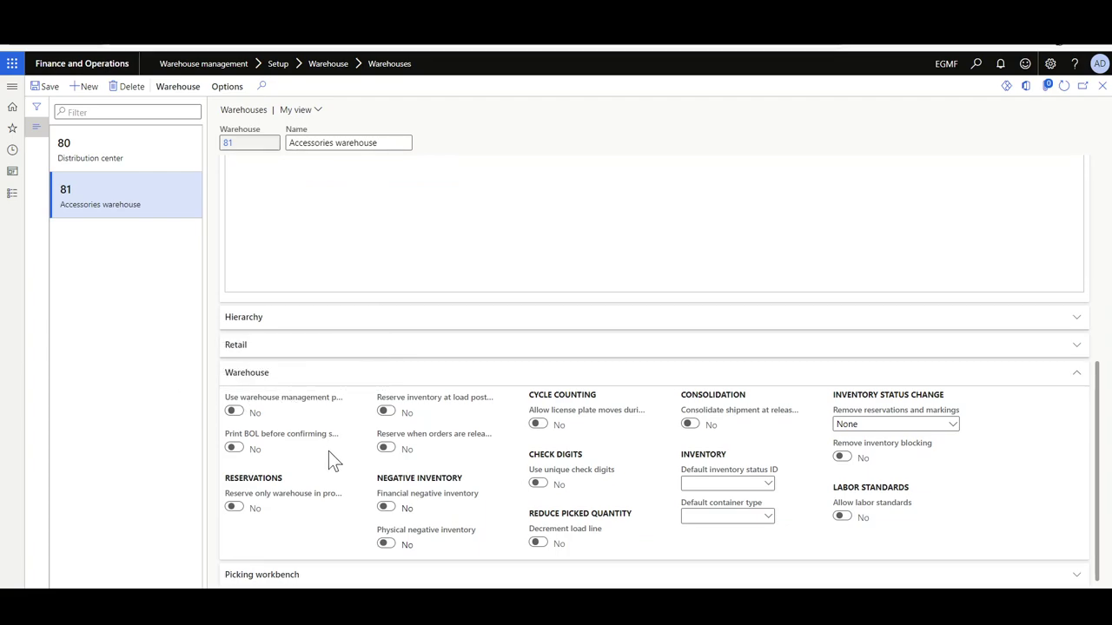
pyautogui.scroll(10, 409, 392)
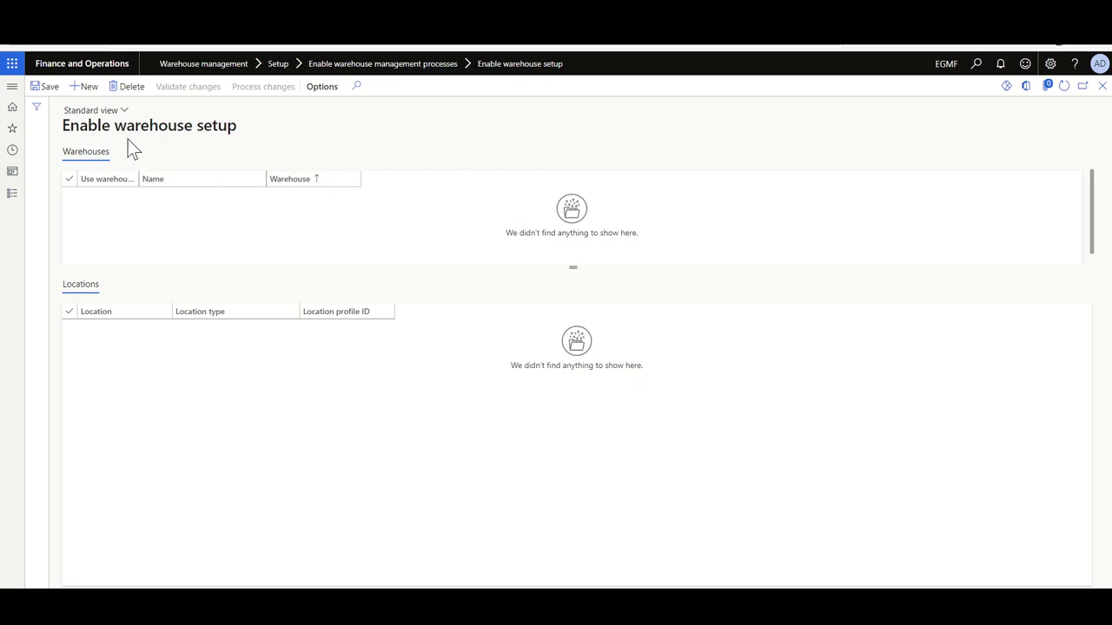
# Step: Add warehouse 81 to the warehouse enablement setup, save the record, and widen the column for using warehouse management processes
pyautogui.click(87, 87)
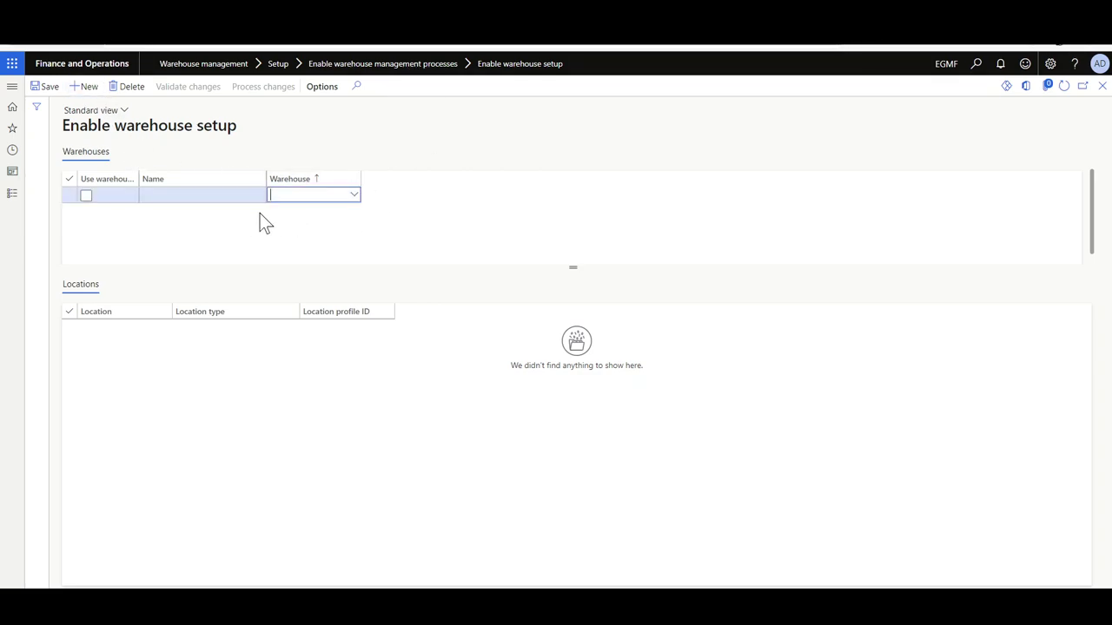
pyautogui.click(354, 197)
pyautogui.click(353, 198)
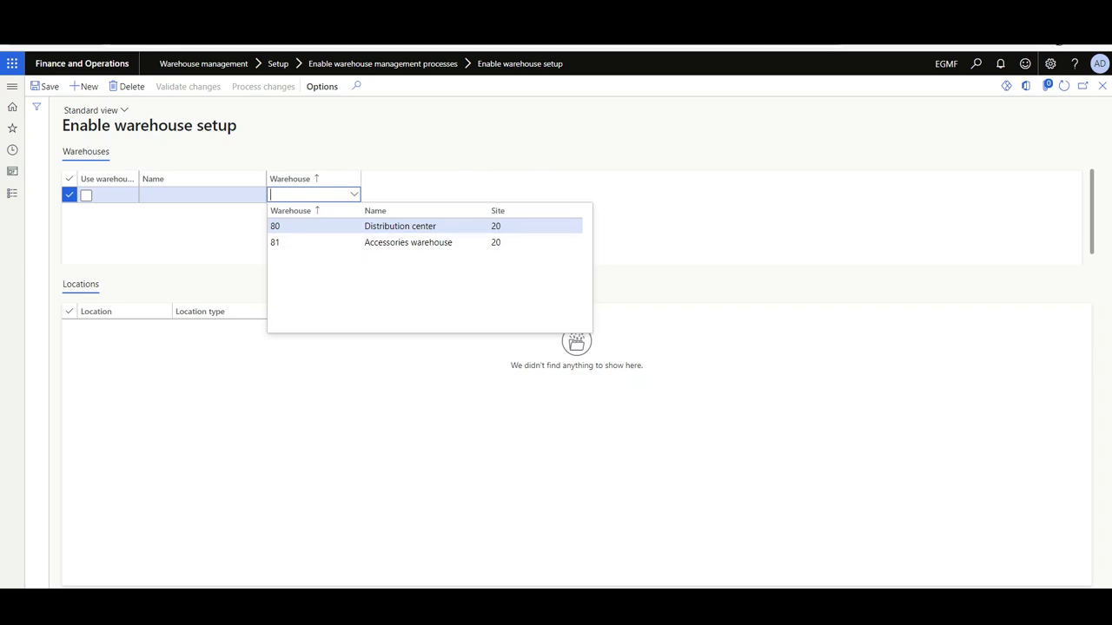
pyautogui.click(295, 242)
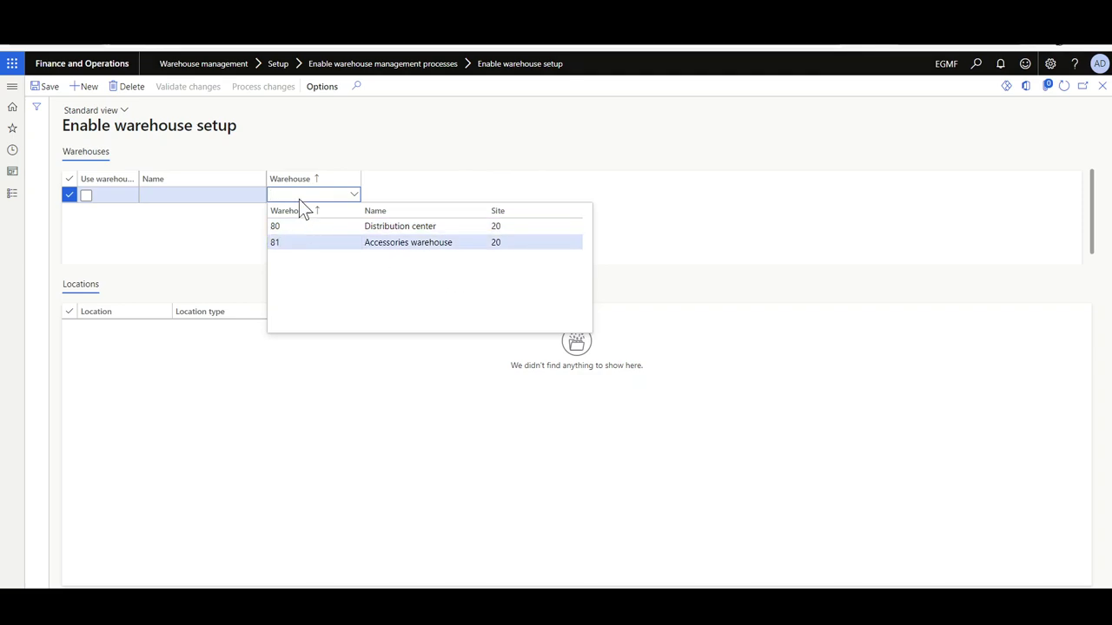
pyautogui.click(48, 87)
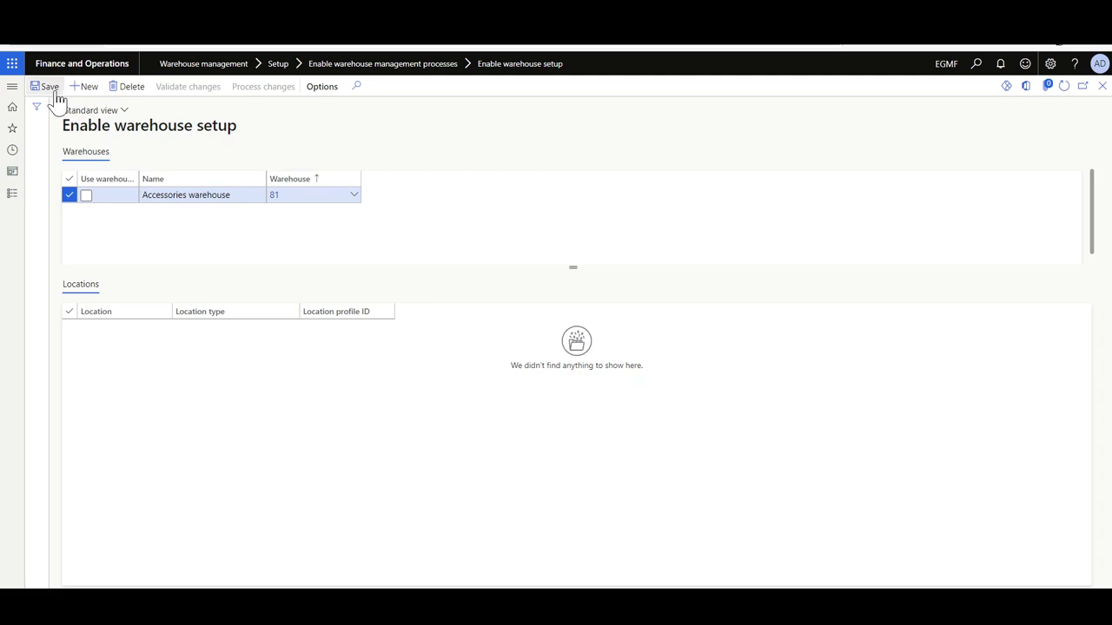
pyautogui.moveTo(138, 178); pyautogui.dragTo(224, 178)
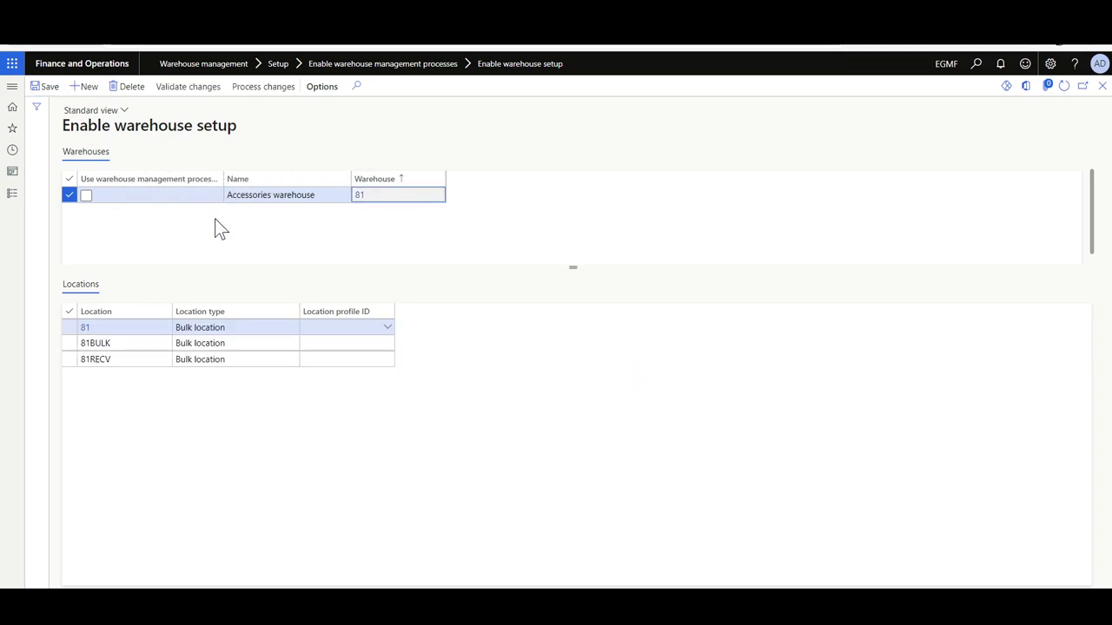
# Step: Assign the DUMMY location profile to location 81 of the Accessories warehouse
pyautogui.click(98, 195)
pyautogui.click(365, 328)
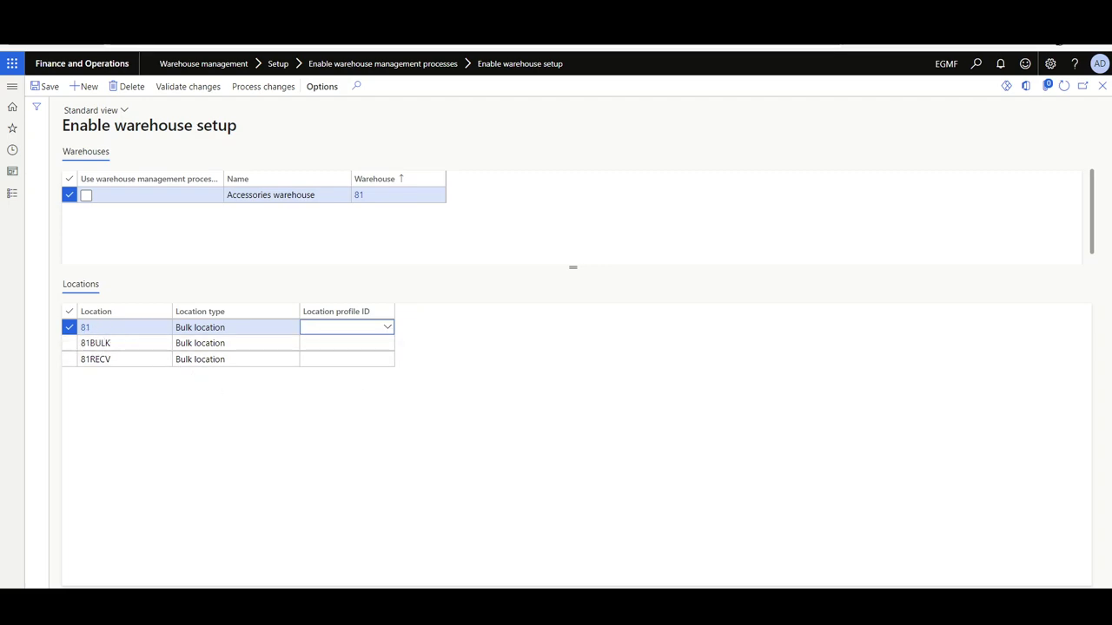
pyautogui.hotkey('alt', 'Down')
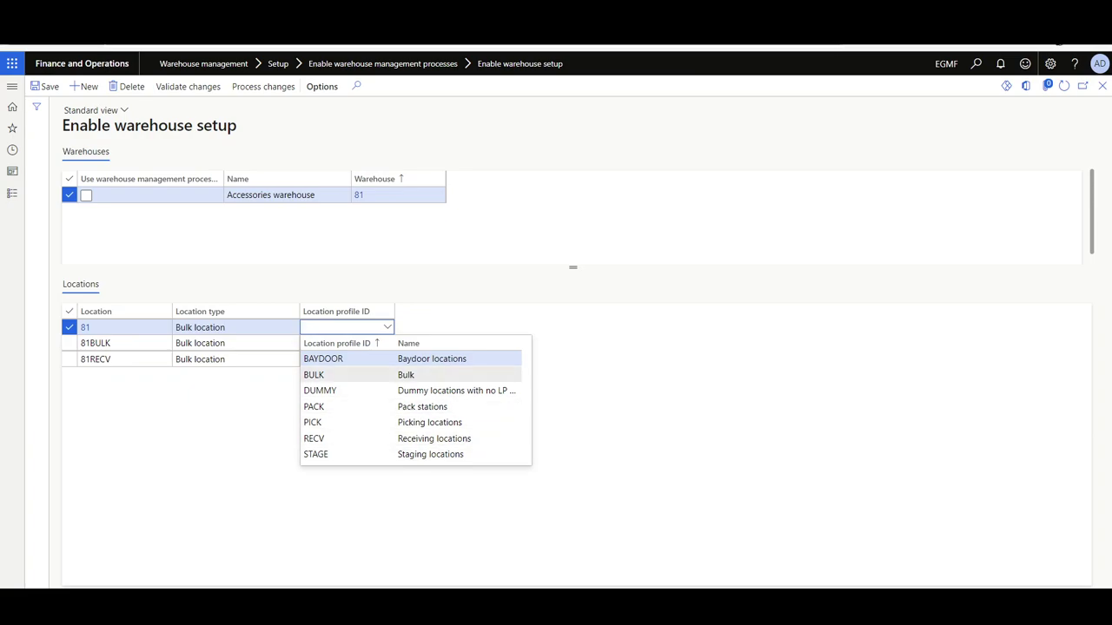
pyautogui.click(319, 389)
# Step: Assign the BULK location profile to location 81BULK and the RECV profile to location 81RECV
pyautogui.press('Down')
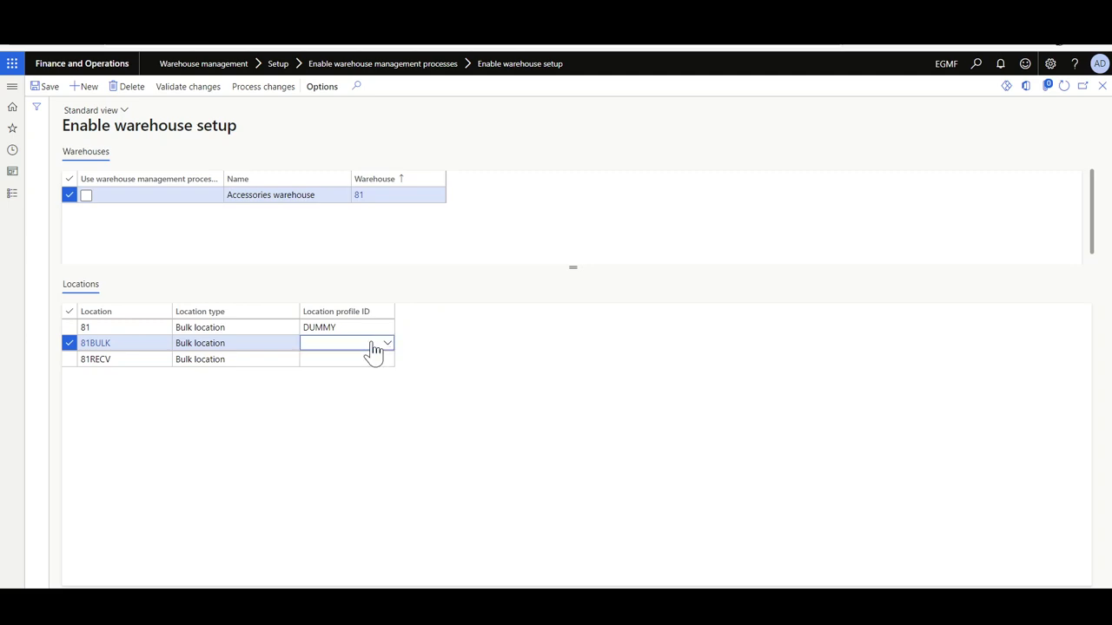
pyautogui.click(386, 344)
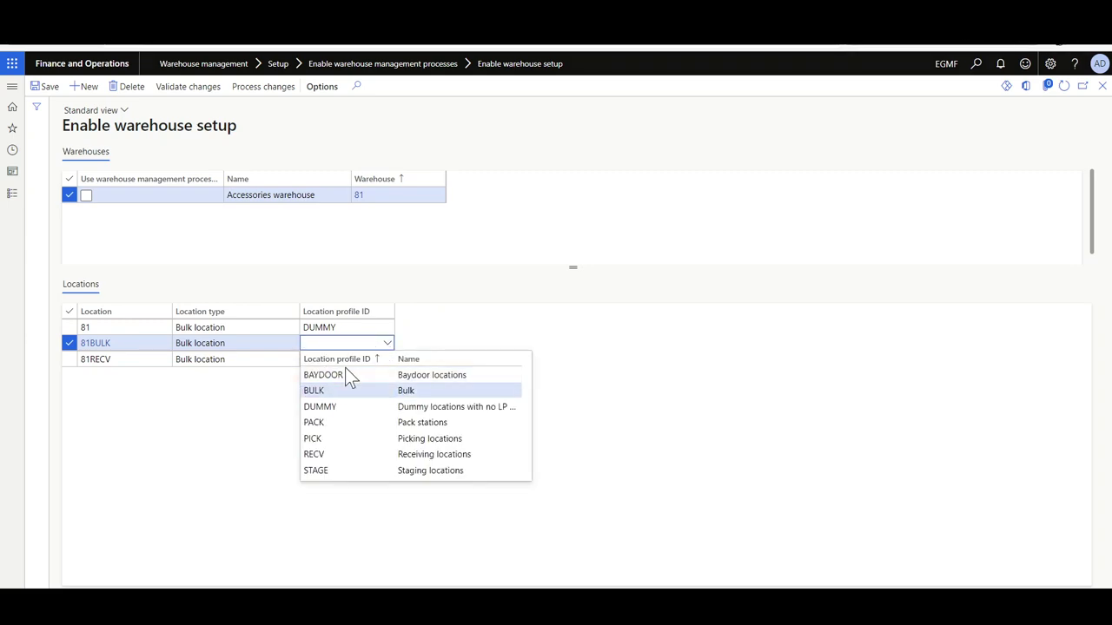
pyautogui.click(345, 390)
pyautogui.press('Down')
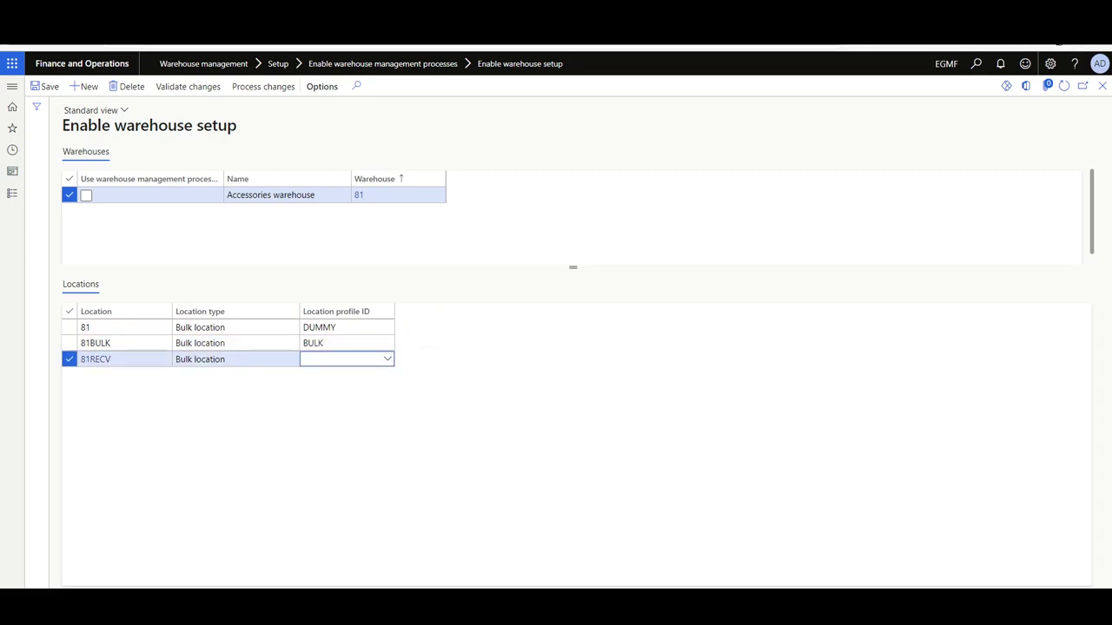
pyautogui.click(387, 358)
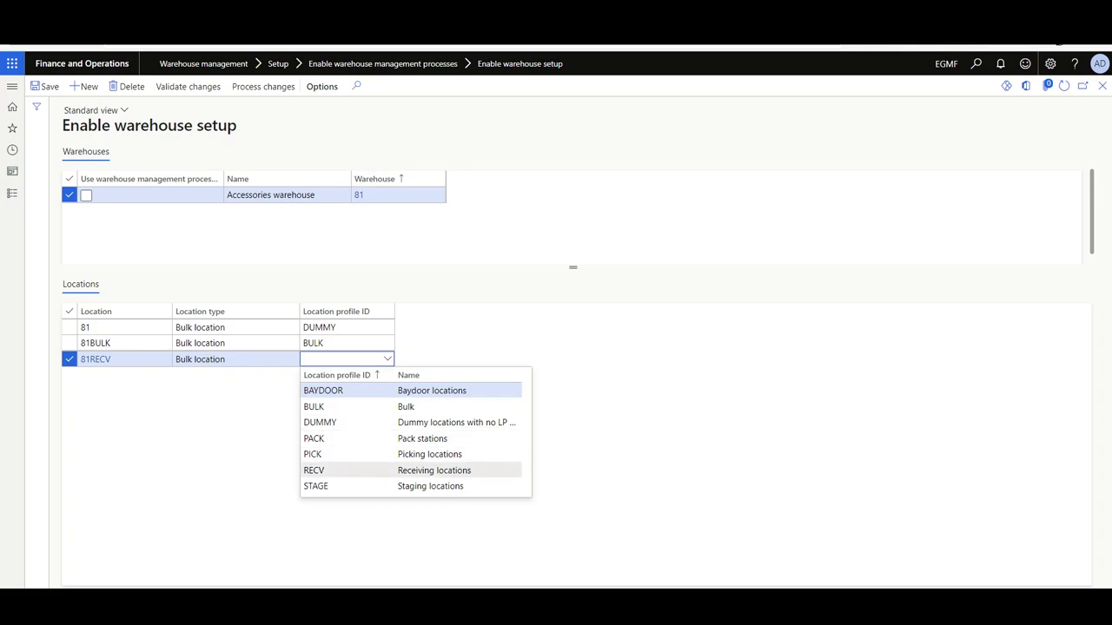
pyautogui.click(347, 470)
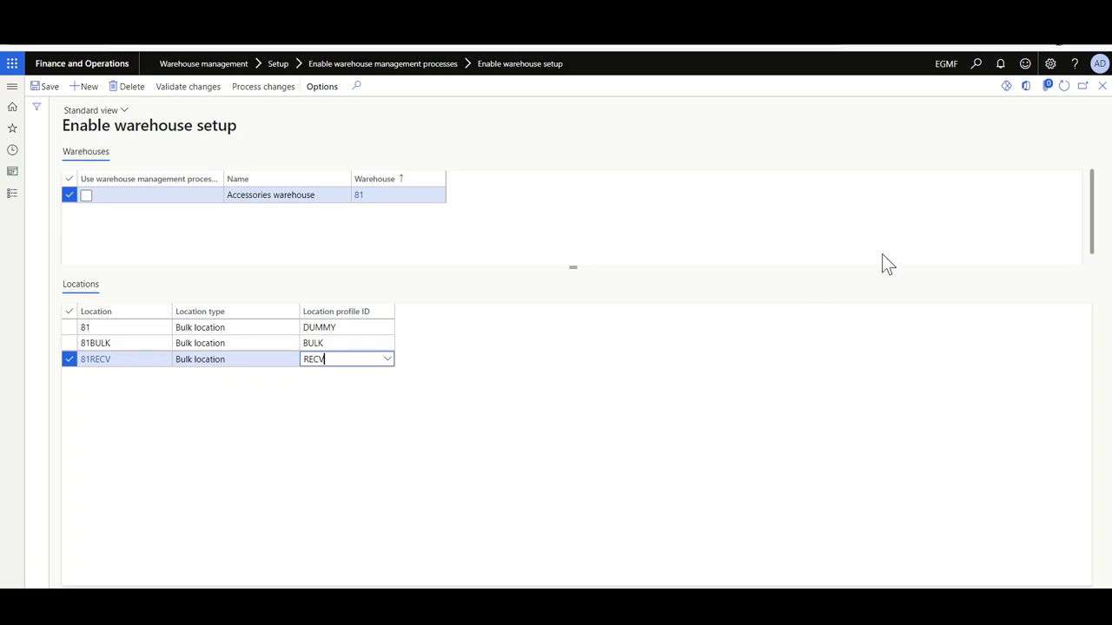
pyautogui.click(1028, 88)
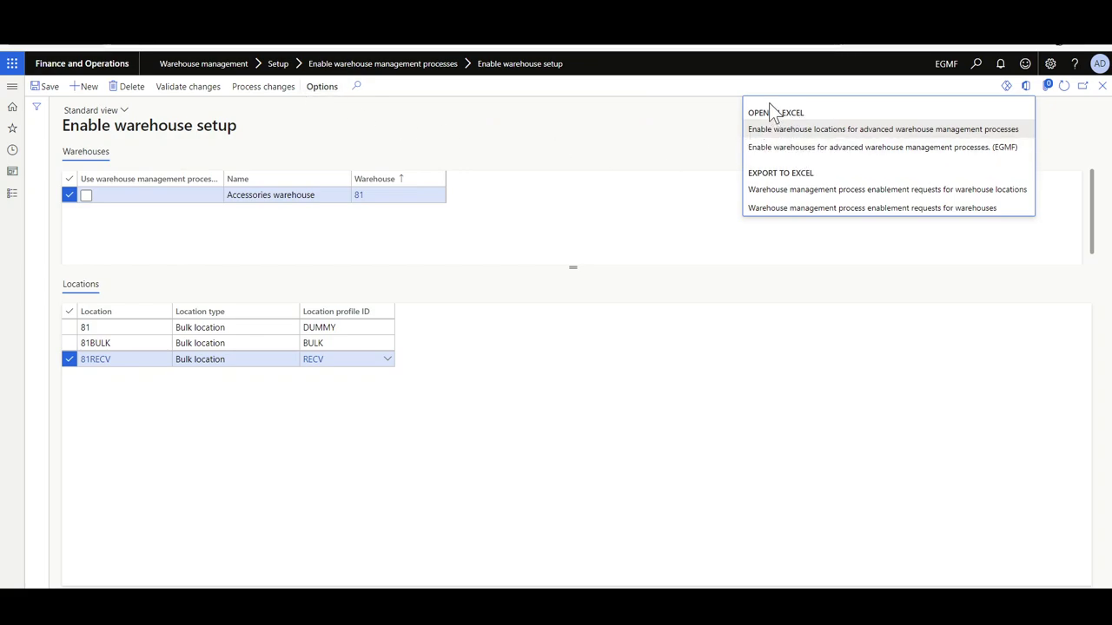
pyautogui.click(587, 127)
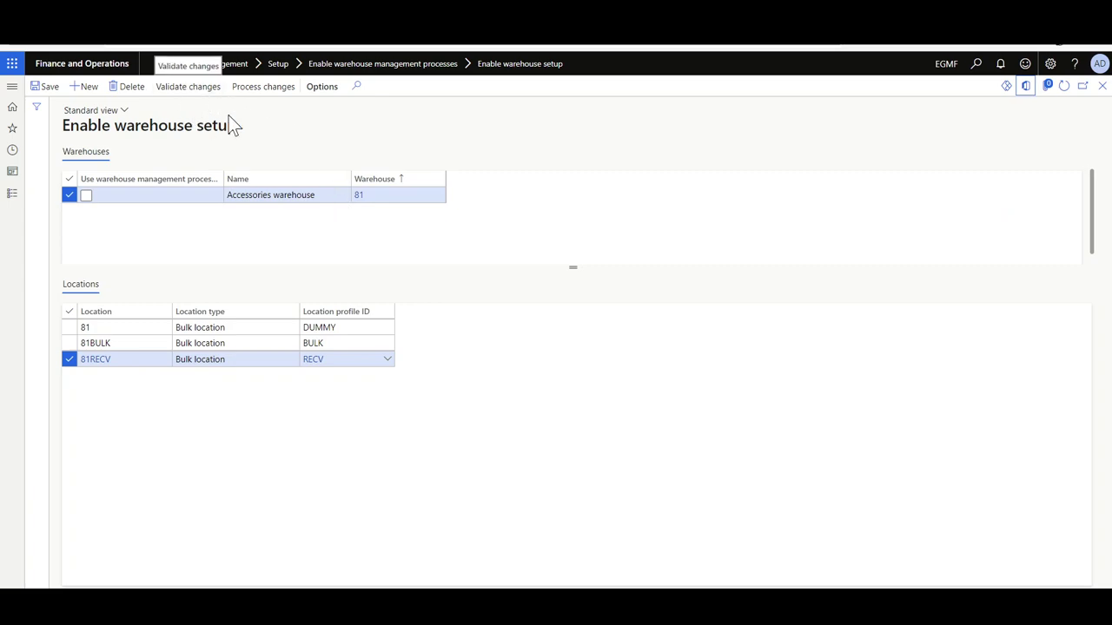
# Step: Validate and process the enablement changes for warehouse 81, running the job without batch processing, and refresh the page
pyautogui.click(187, 86)
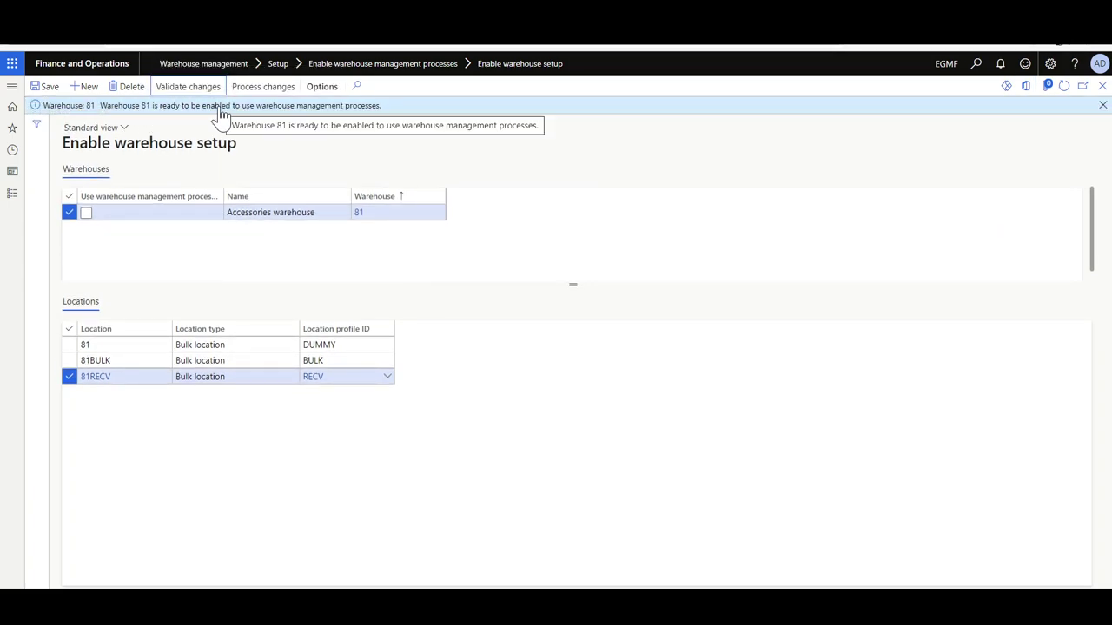
pyautogui.click(264, 90)
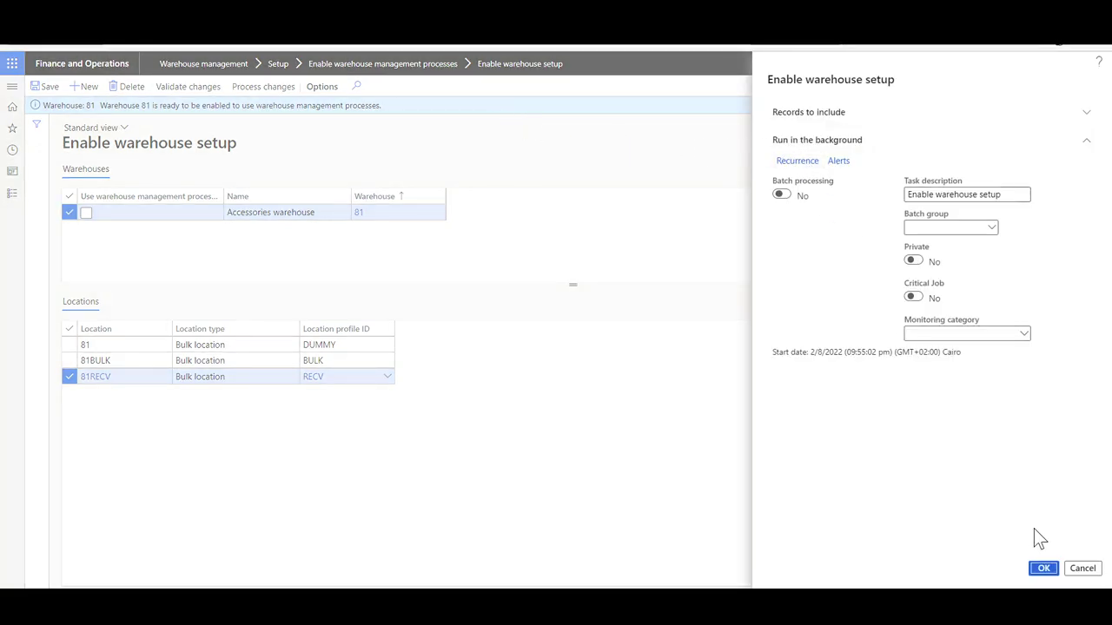
pyautogui.click(1043, 569)
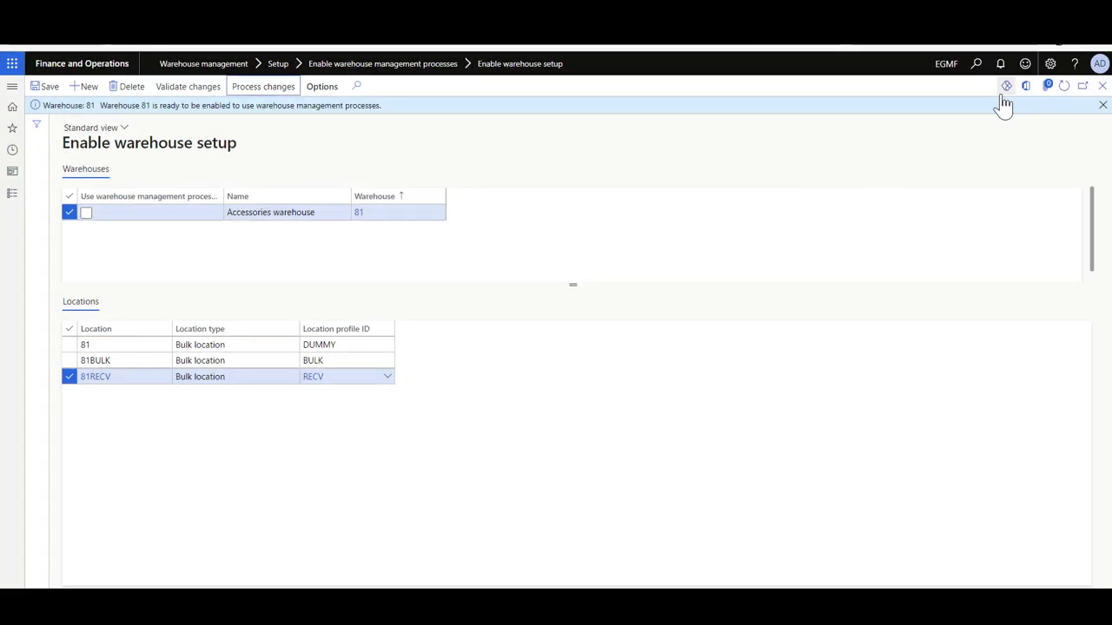
pyautogui.click(1063, 86)
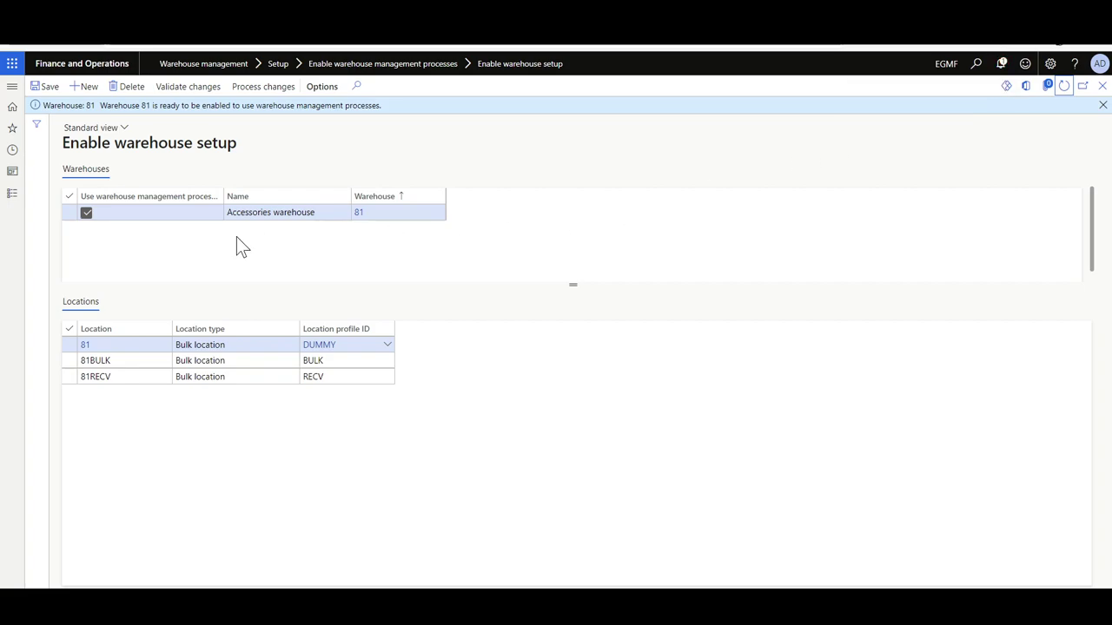
# Step: Open the details of warehouse 81 to check its use of warehouse management processes, and view its inventory locations
pyautogui.click(87, 213)
pyautogui.click(365, 220)
pyautogui.scroll(-3, 347, 311)
pyautogui.scroll(-2, 347, 308)
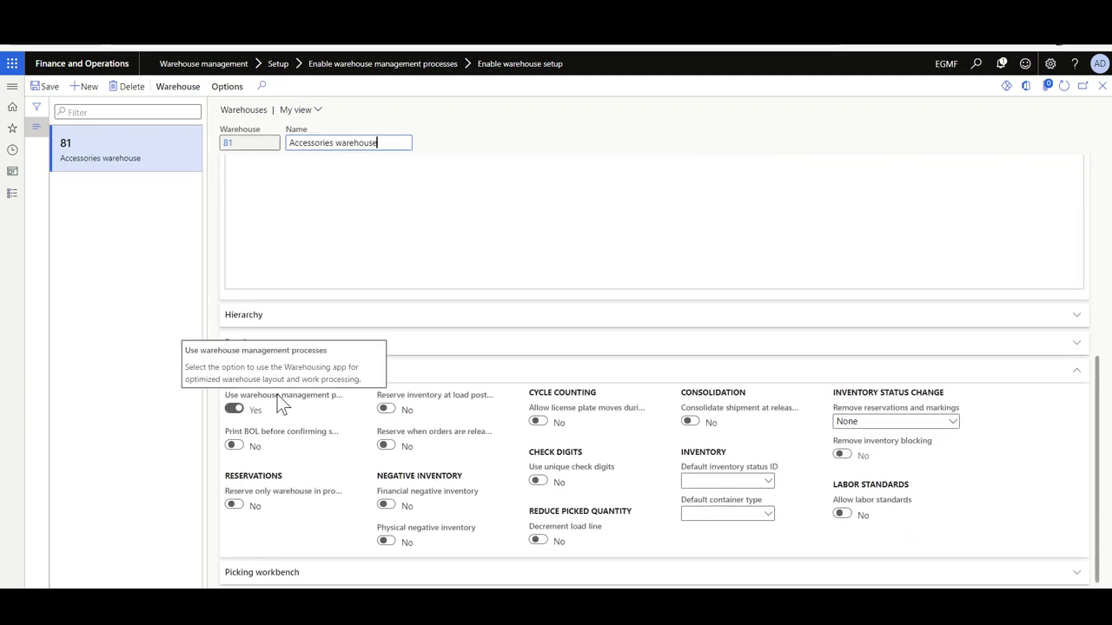
pyautogui.scroll(5, 390, 391)
pyautogui.click(185, 90)
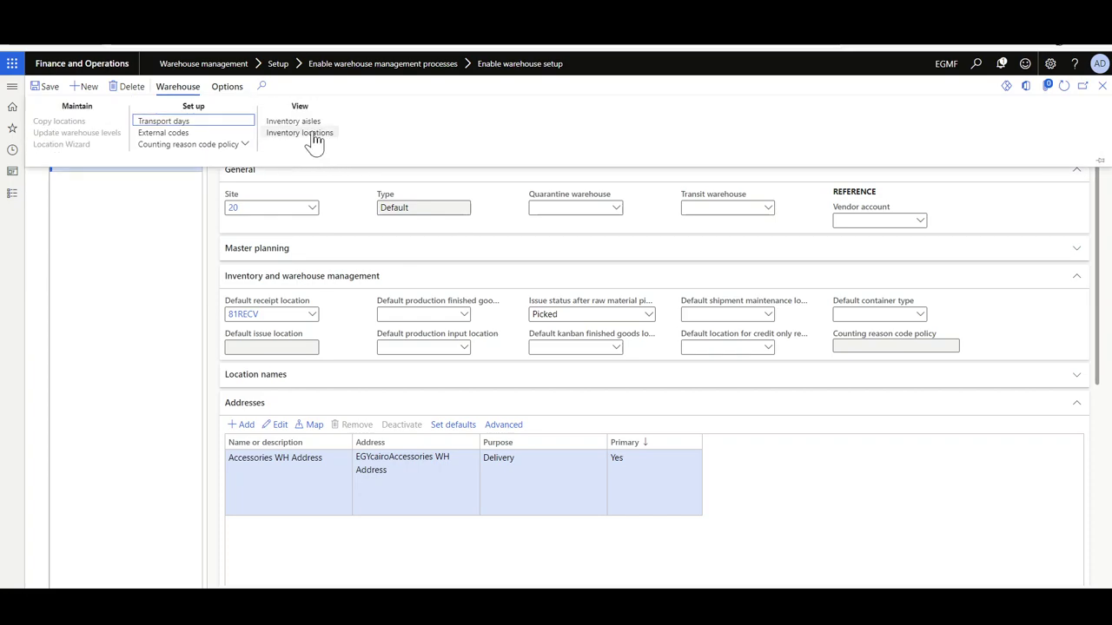
pyautogui.click(305, 132)
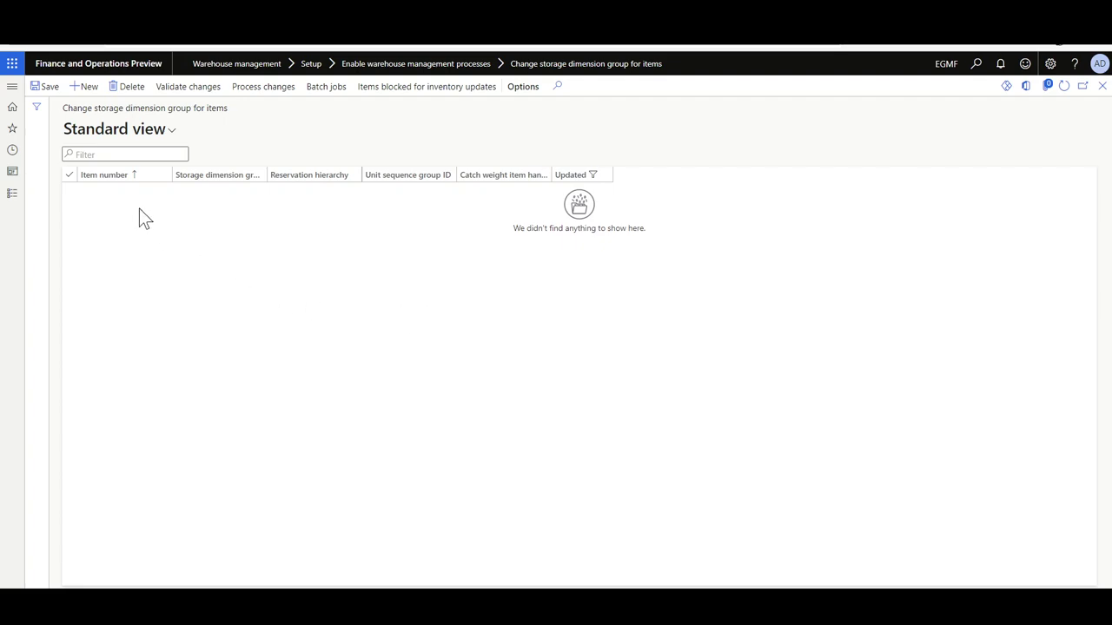
pyautogui.click(106, 178)
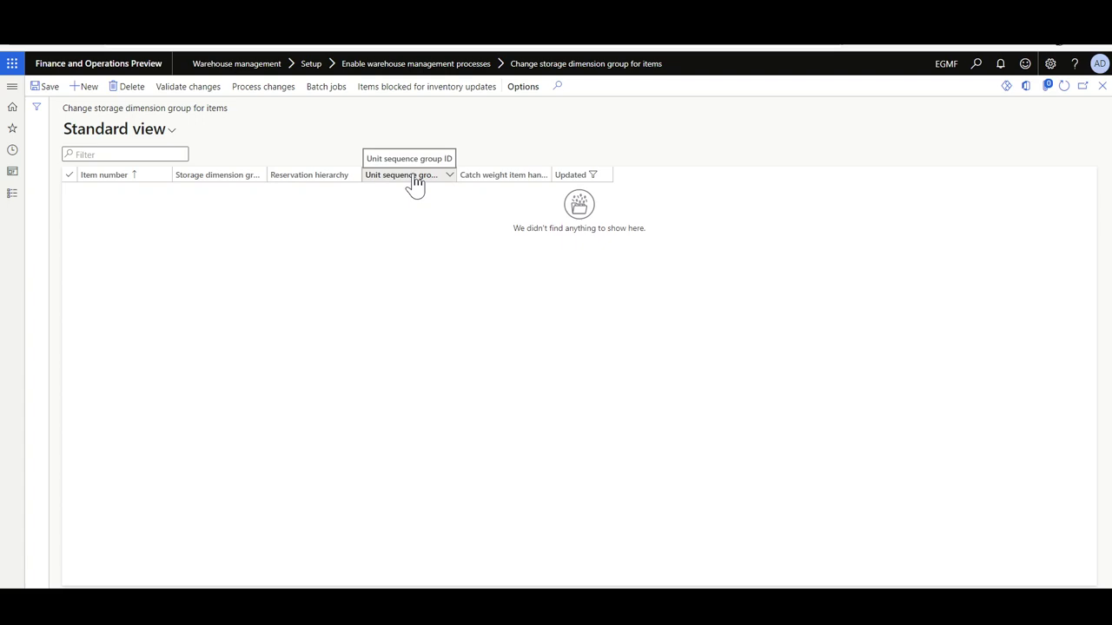
pyautogui.click(1029, 95)
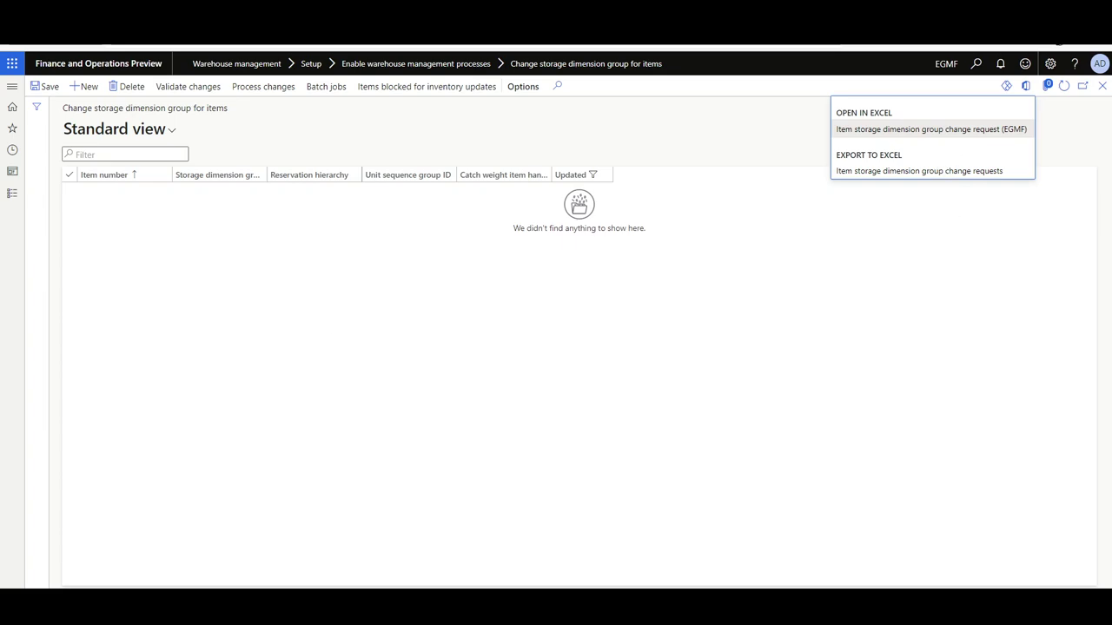
pyautogui.click(154, 475)
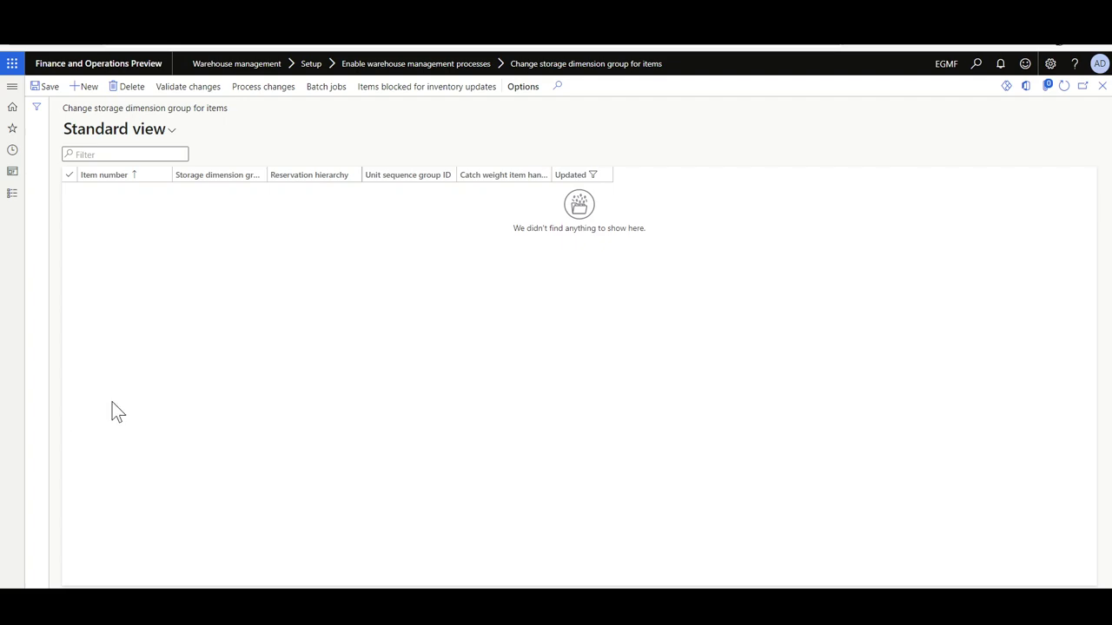
# Step: Try to add a storage dimension group change line for item 10050, LCD Cleaning Kit, and delete the line
pyautogui.click(86, 87)
pyautogui.click(165, 191)
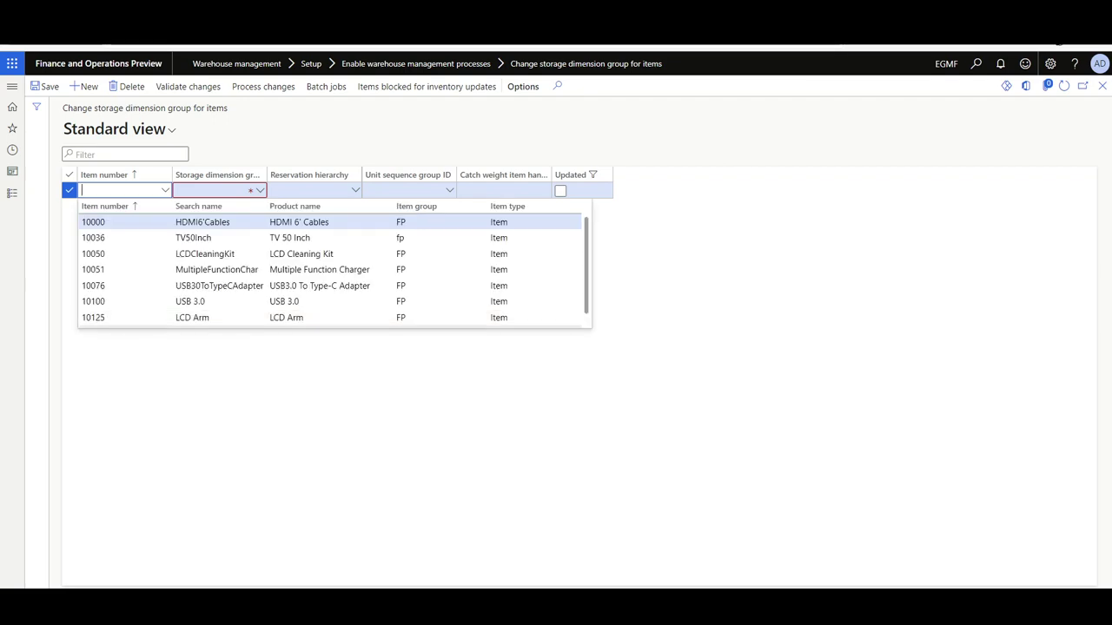
pyautogui.click(205, 253)
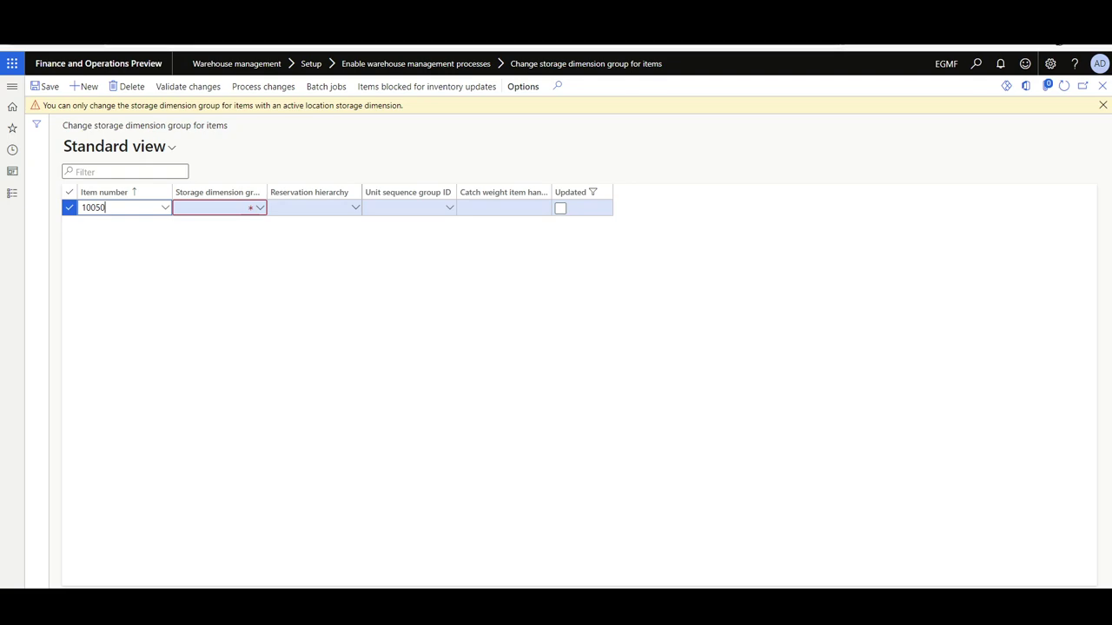
pyautogui.click(128, 87)
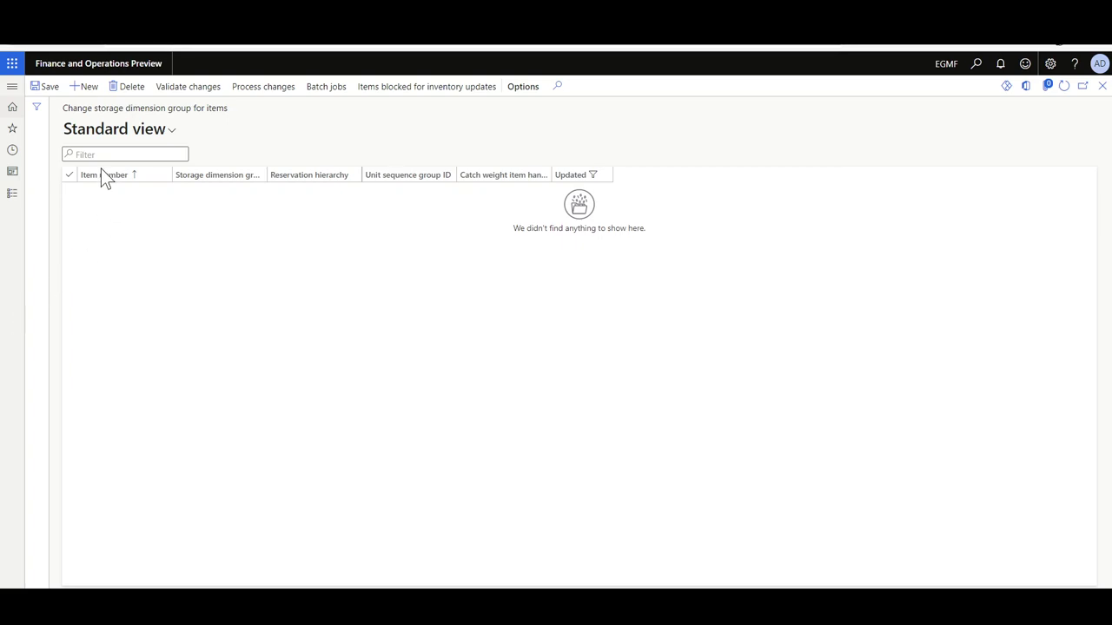
# Step: Add a storage dimension group change line for item 10152, 30W USB-C Power Adapter
pyautogui.click(87, 87)
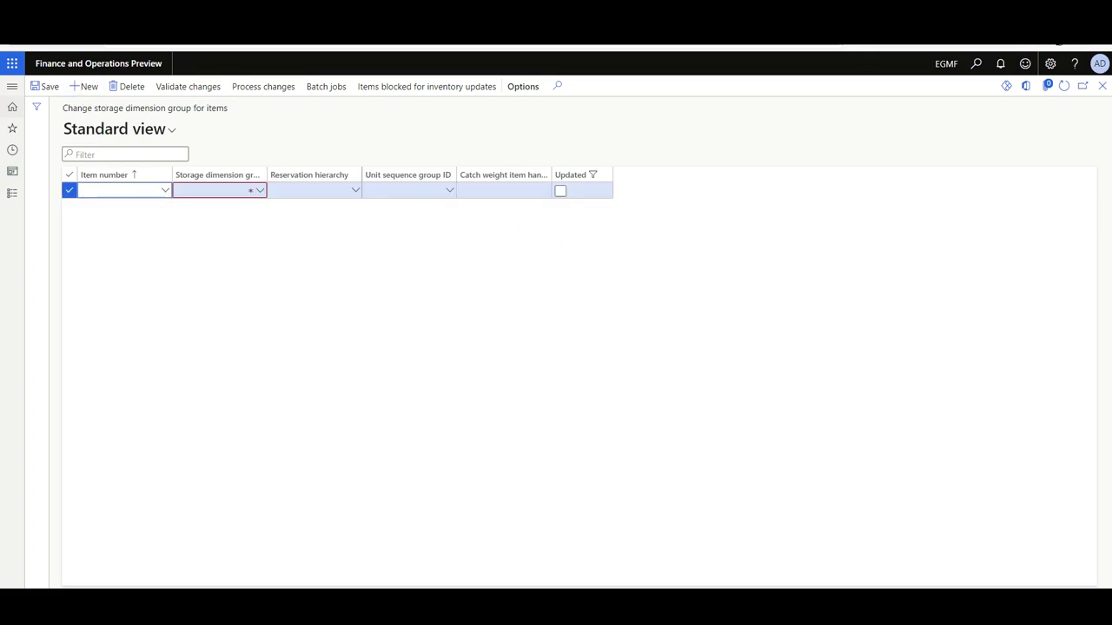
pyautogui.hotkey('alt', 'Down')
pyautogui.scroll(-1, 231, 317)
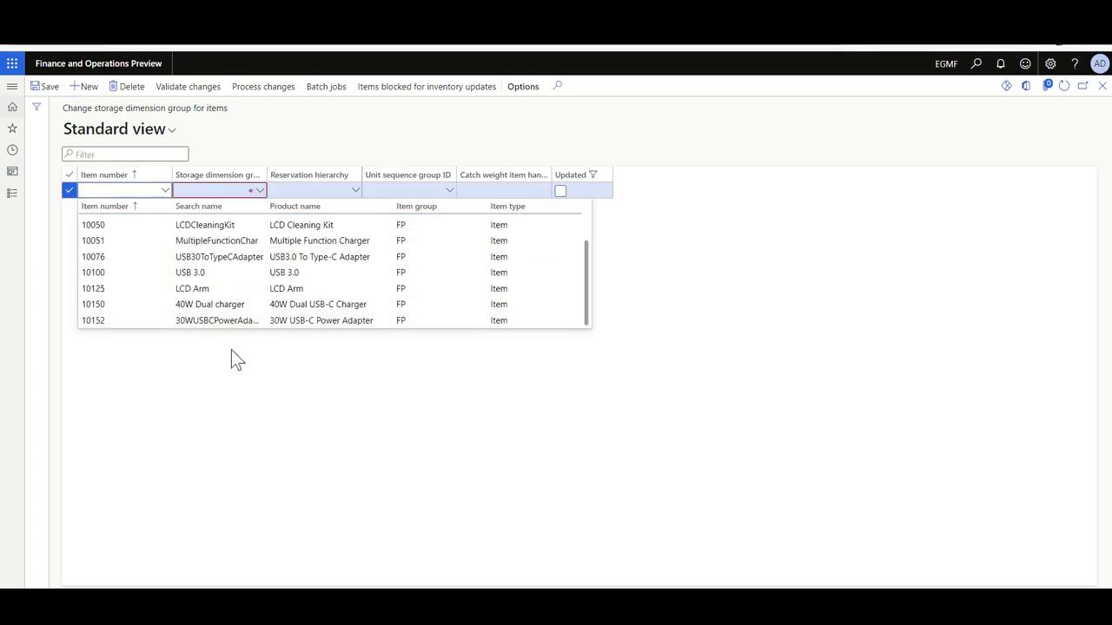
pyautogui.press('Up')
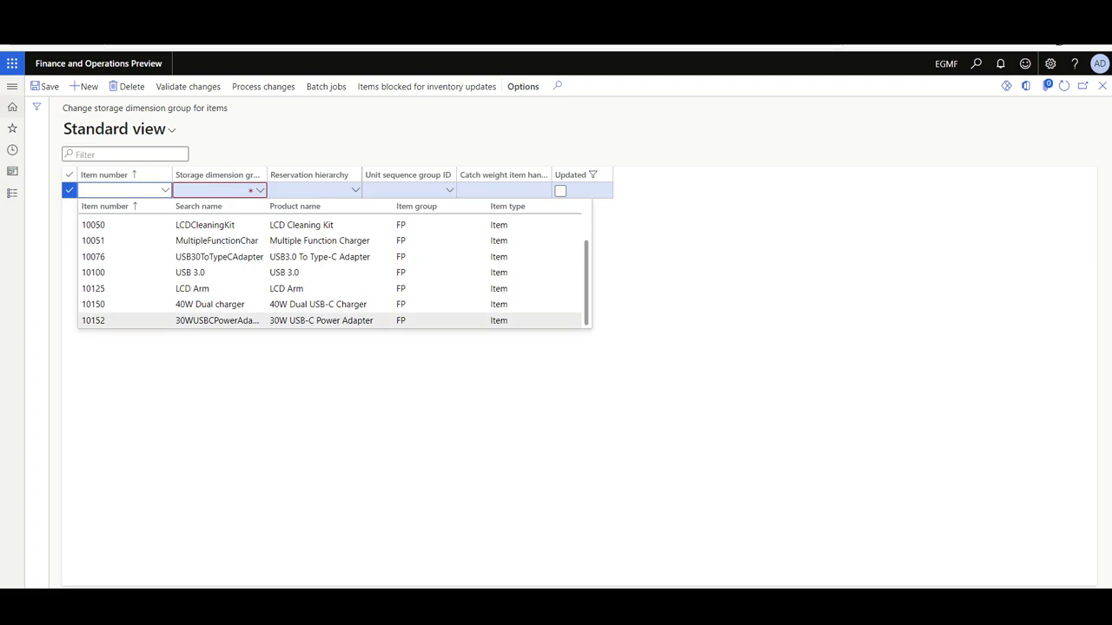
pyautogui.press('Return')
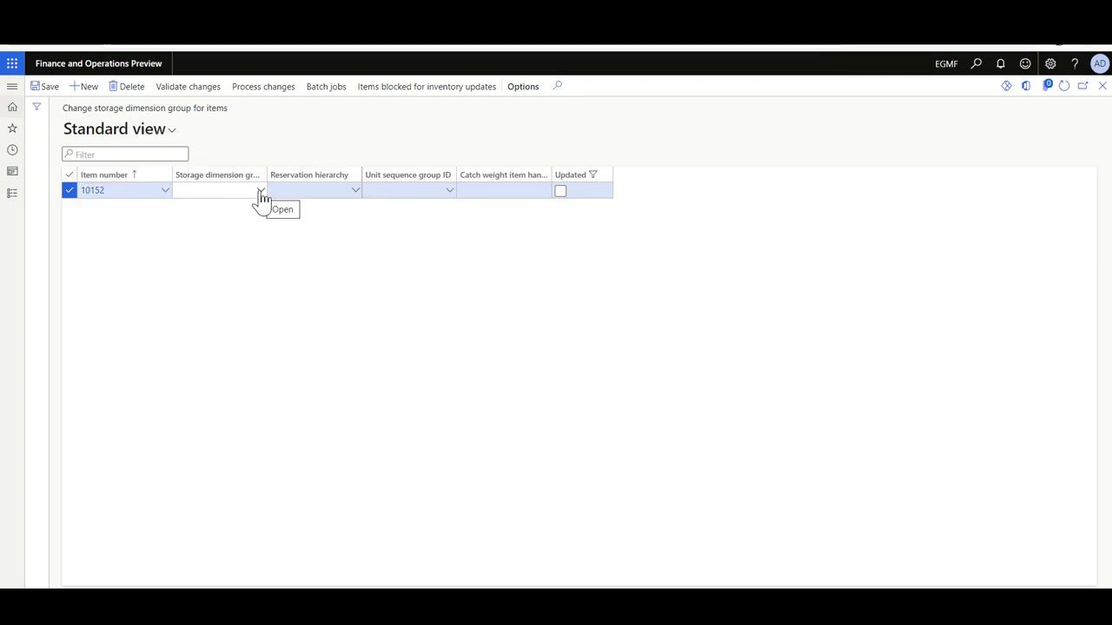
# Step: Assign the WMS storage dimension group to item 10152's change line and view that group's setup
pyautogui.write('WMS')
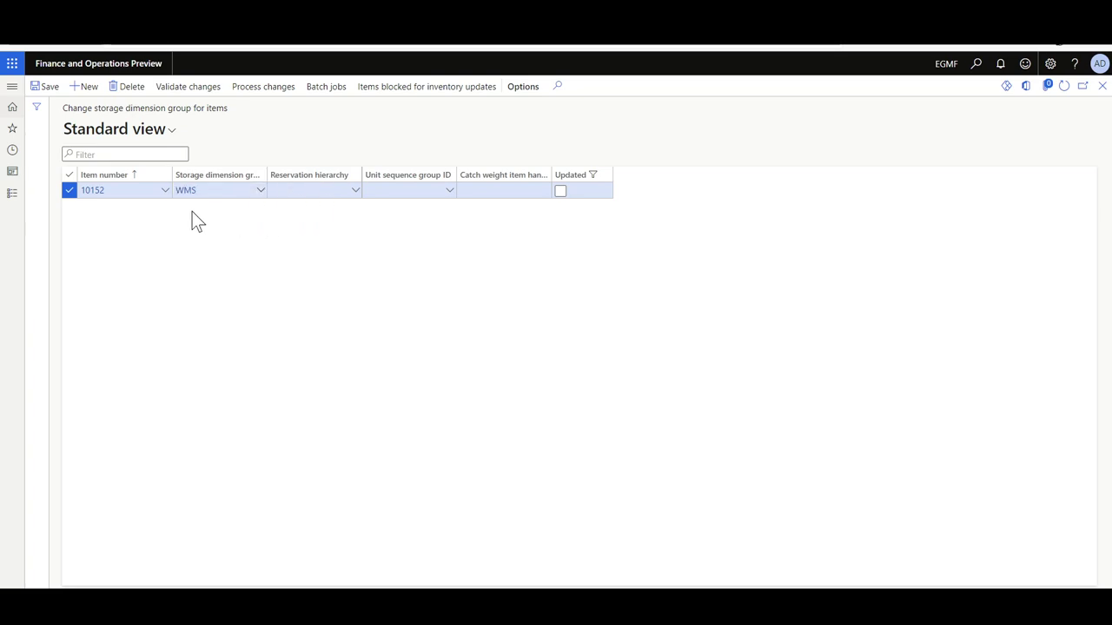
pyautogui.click(186, 190)
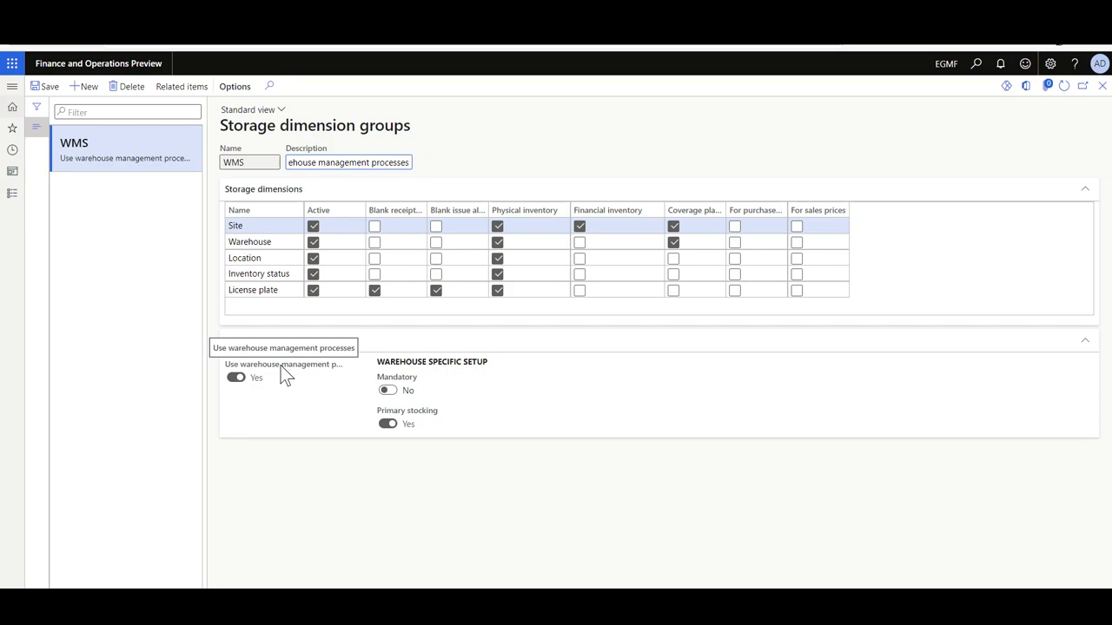
pyautogui.press('Escape')
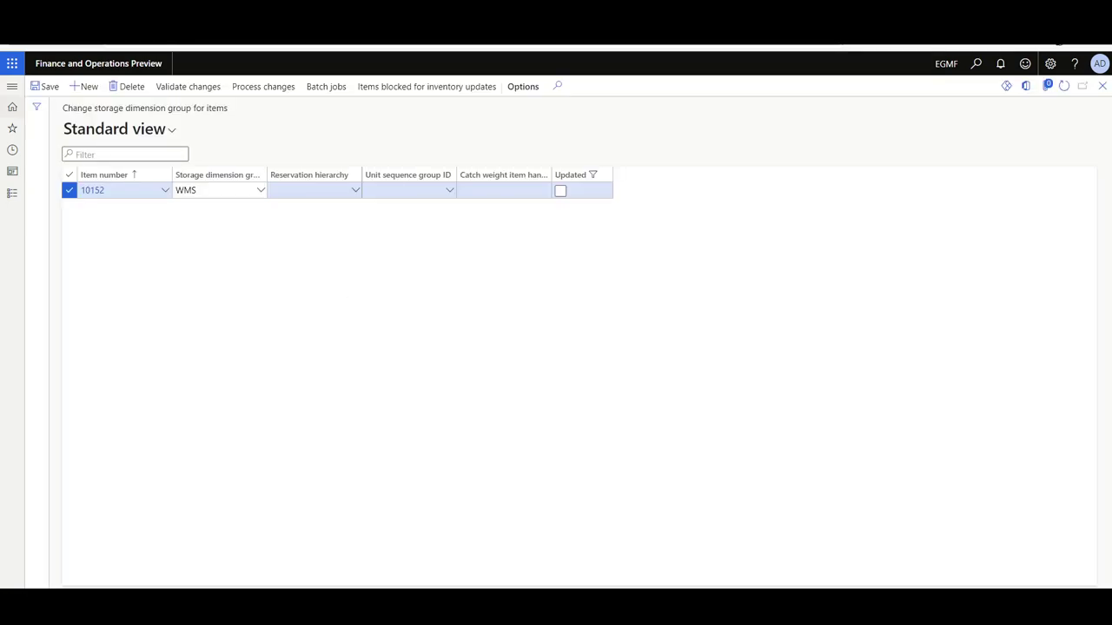
# Step: Set item 10152's reservation hierarchy to Default and unit sequence group ID to EA-BOX, and save the line
pyautogui.click(355, 191)
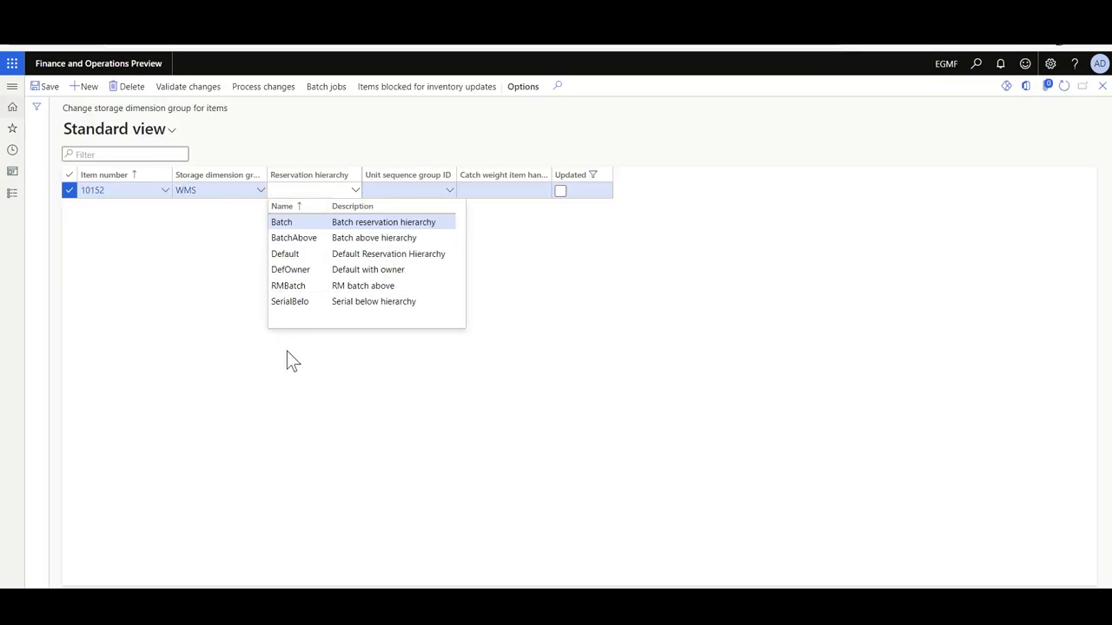
pyautogui.press('Down')
pyautogui.press('Down')
pyautogui.press('Return')
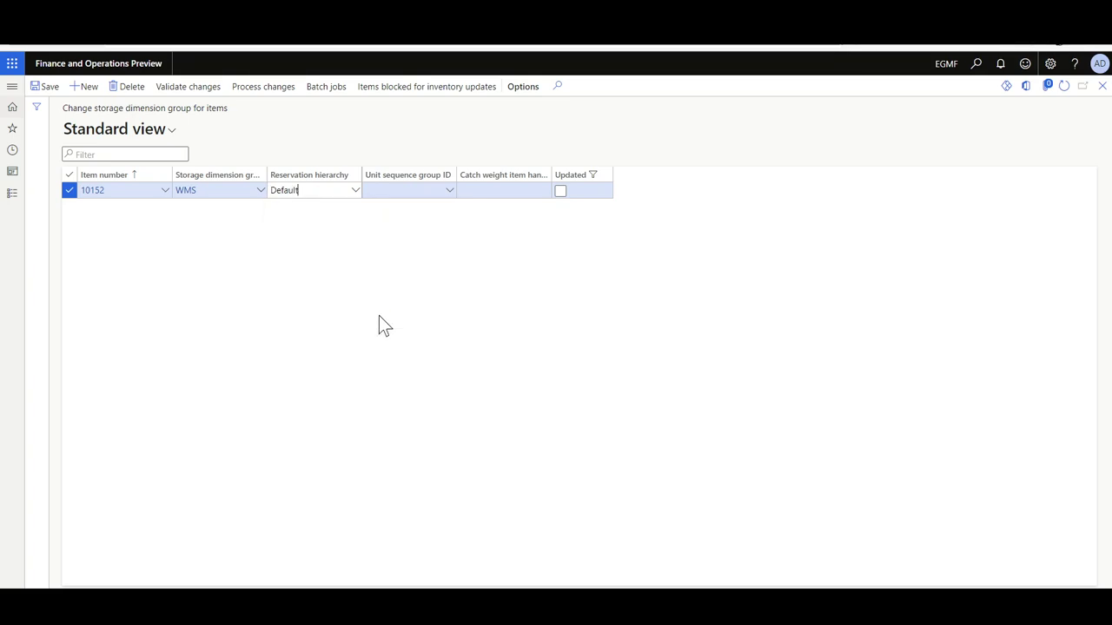
pyautogui.press('Tab')
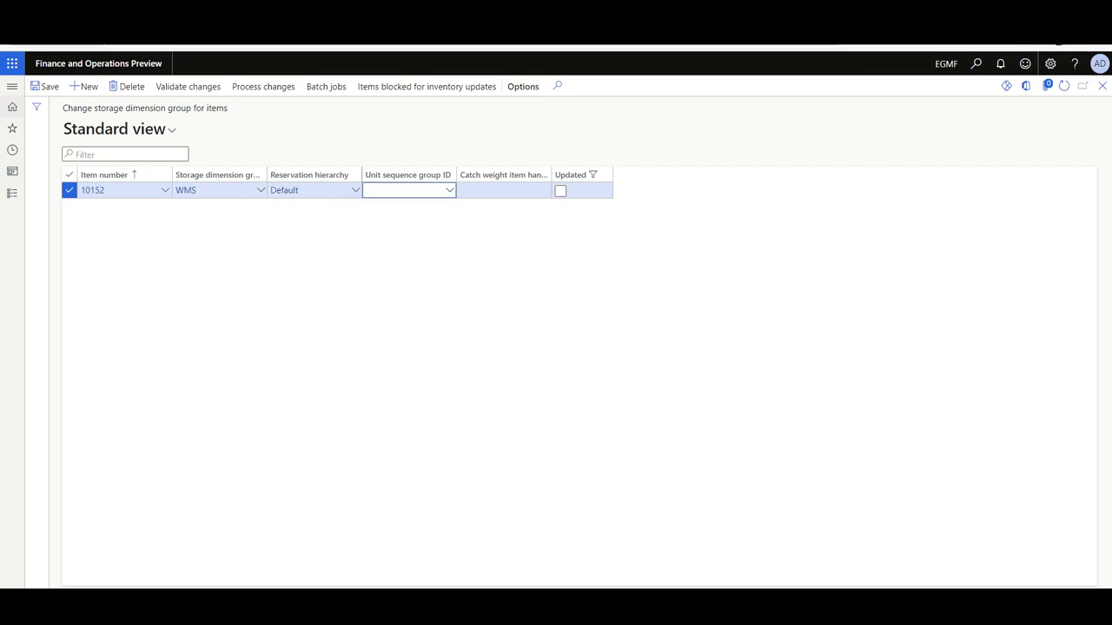
pyautogui.click(449, 190)
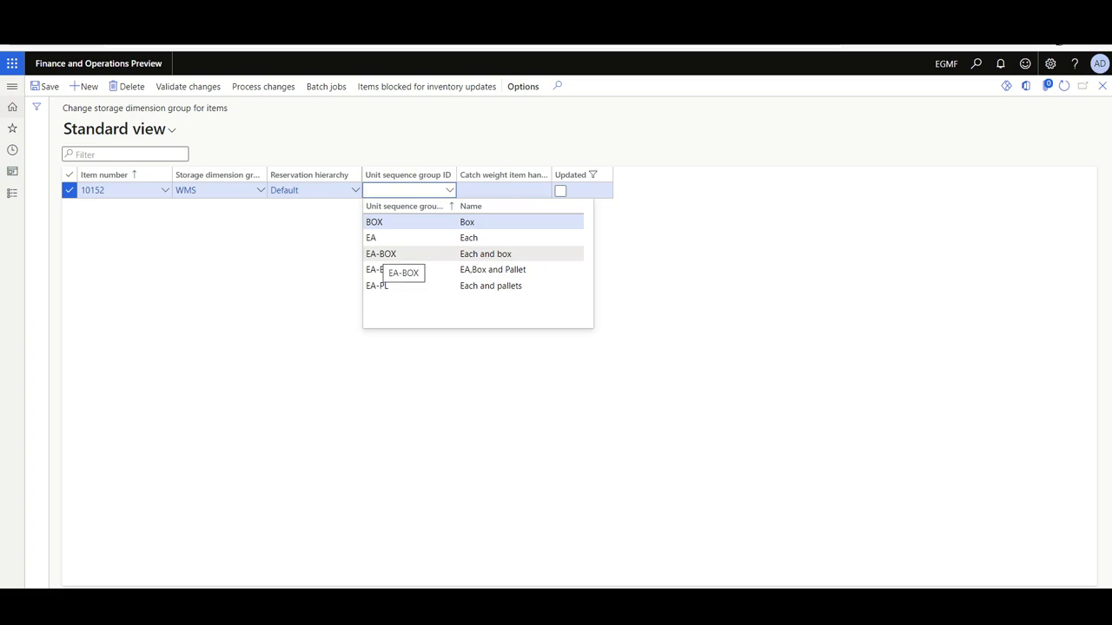
pyautogui.click(380, 254)
pyautogui.click(48, 87)
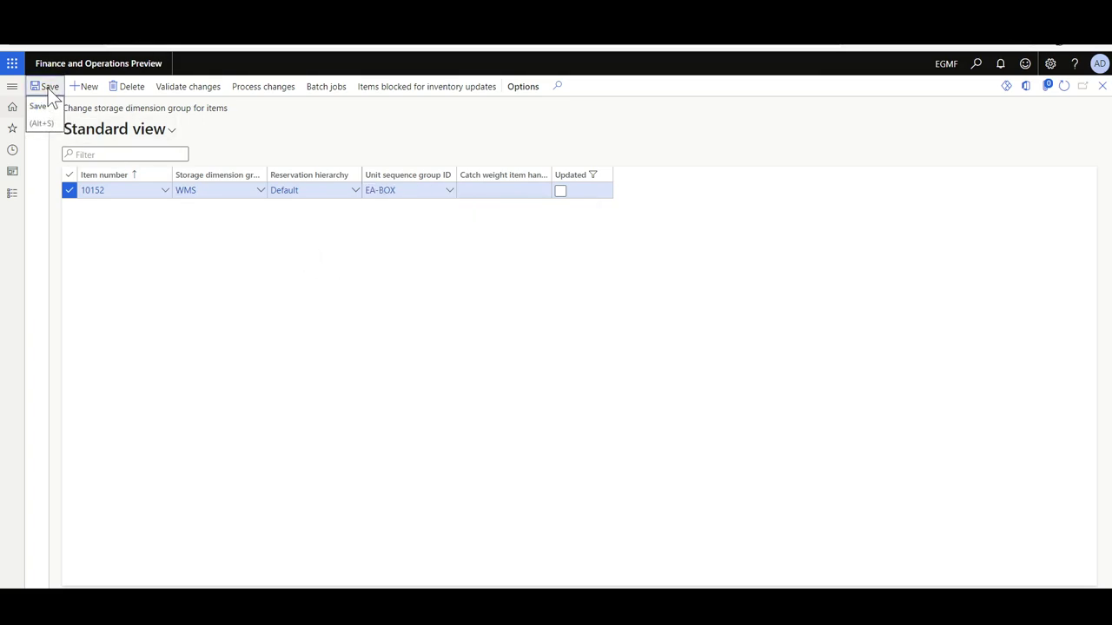
# Step: Validate the storage dimension group changes for item 10152 and process them with batch processing enabled
pyautogui.click(198, 90)
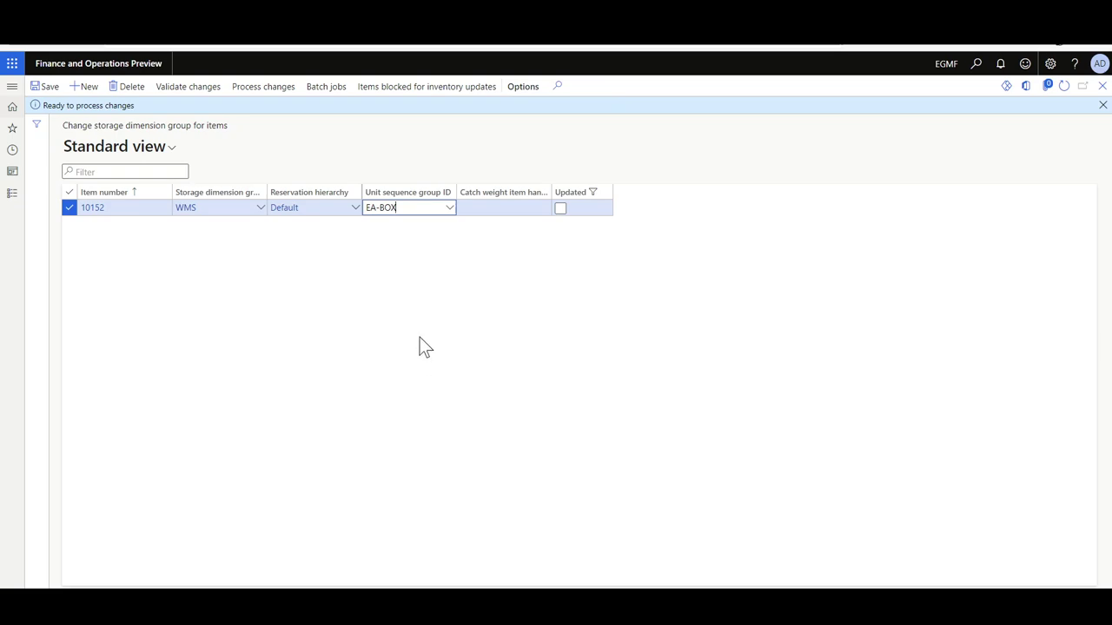
pyautogui.click(262, 90)
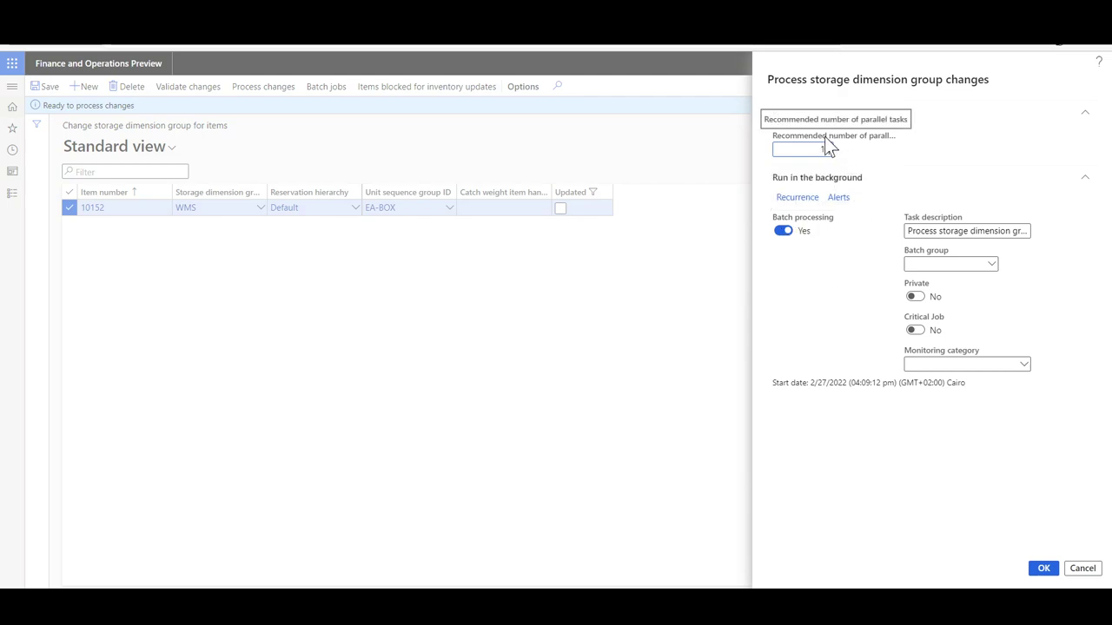
pyautogui.click(1043, 569)
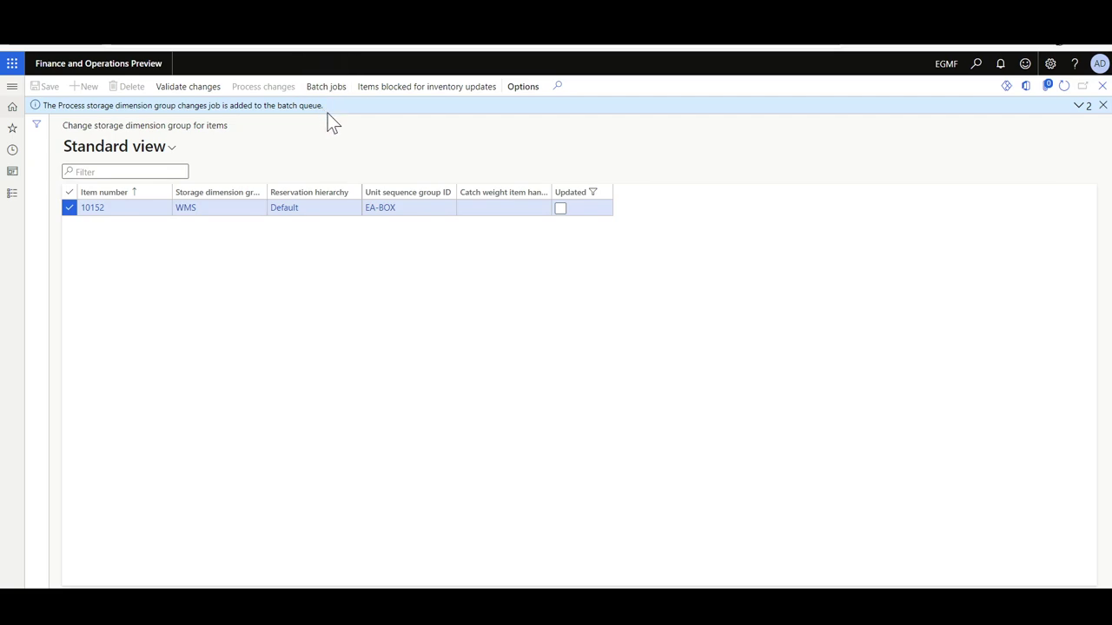
# Step: View the items blocked for inventory updates, and filter the batch jobs by the job description "storage"
pyautogui.click(437, 95)
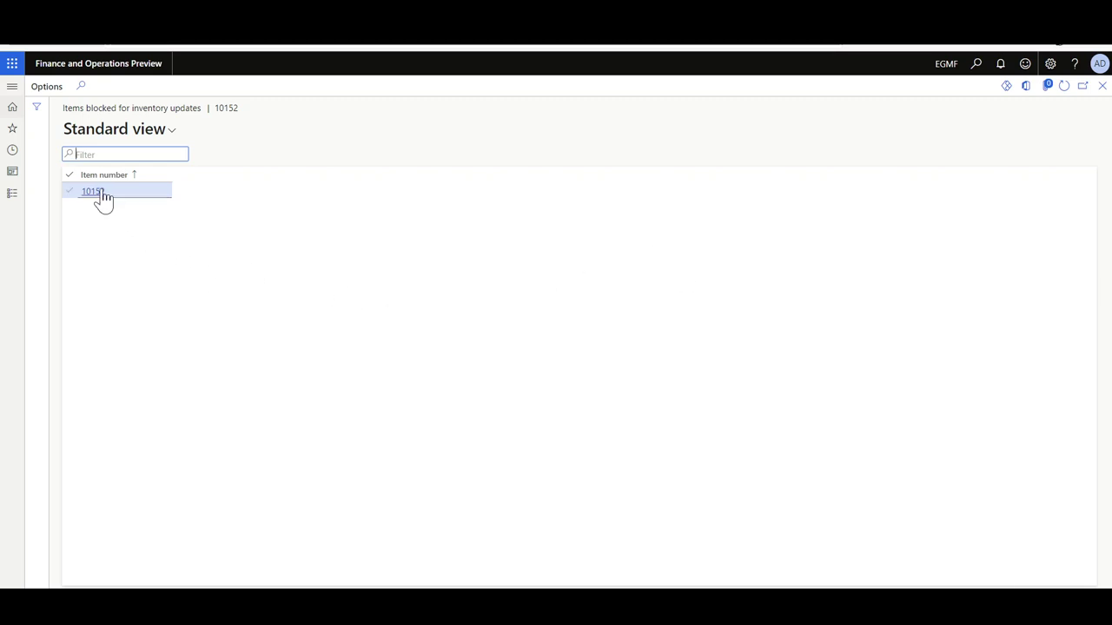
pyautogui.click(1102, 86)
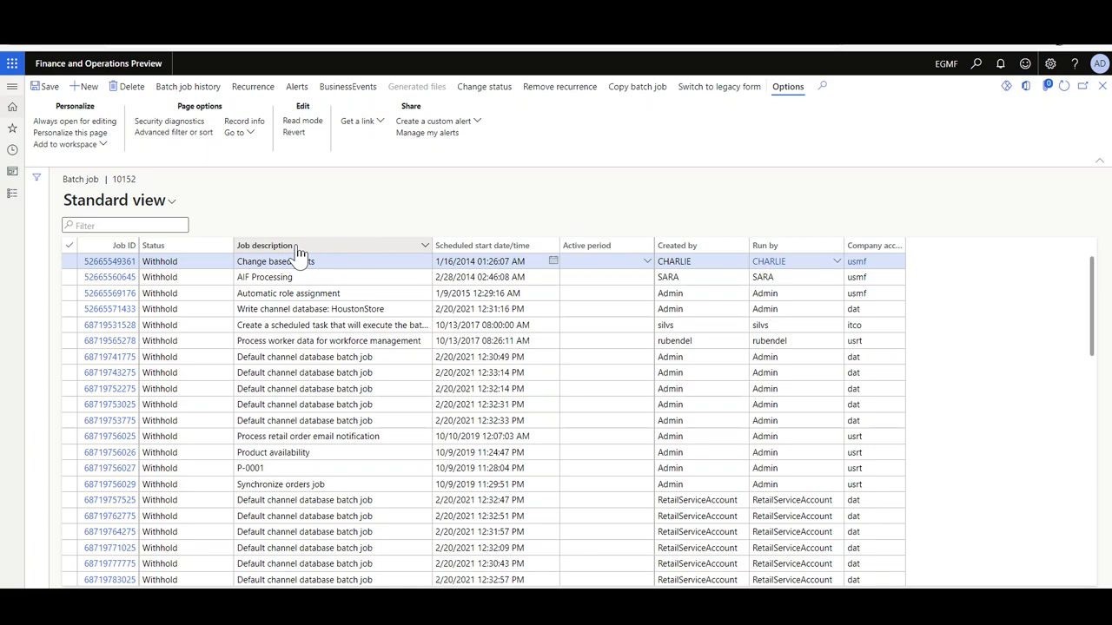
pyautogui.click(295, 250)
pyautogui.write('storage')
pyautogui.press('Return')
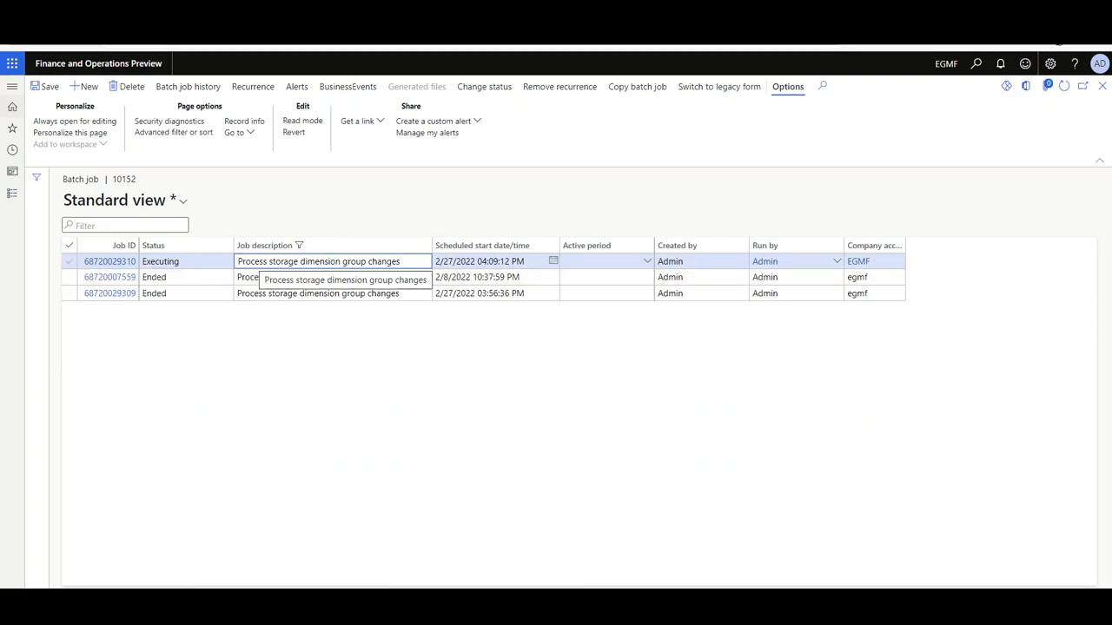
# Step: Examine the batch tasks of the executing Process storage dimension group changes job, and return to the item change lines
pyautogui.click(121, 262)
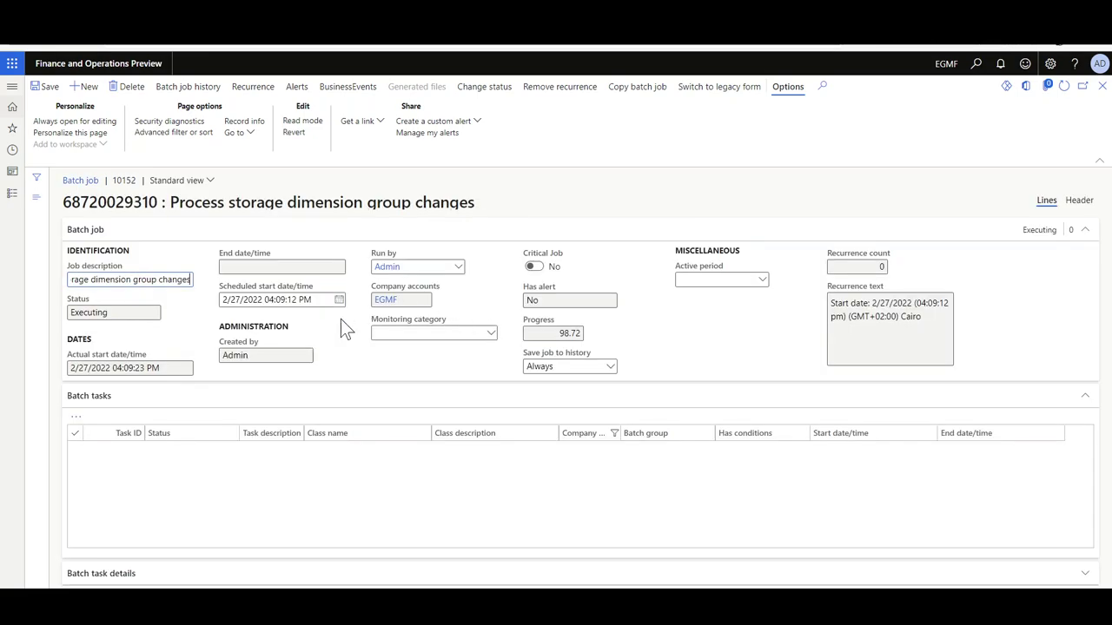
pyautogui.scroll(-5, 434, 487)
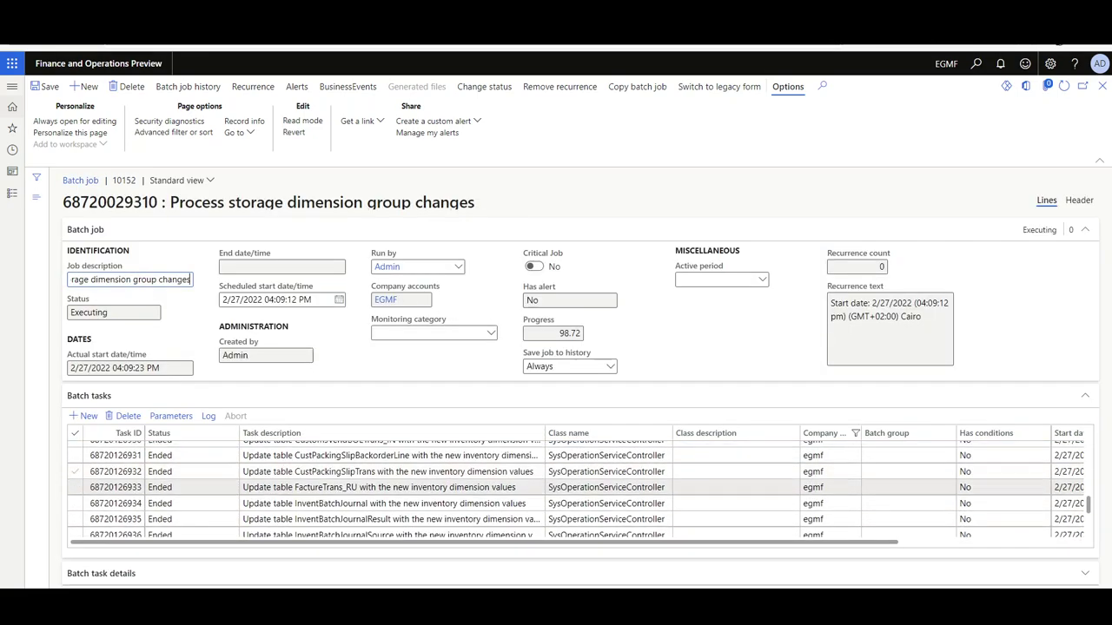
pyautogui.scroll(-3, 573, 491)
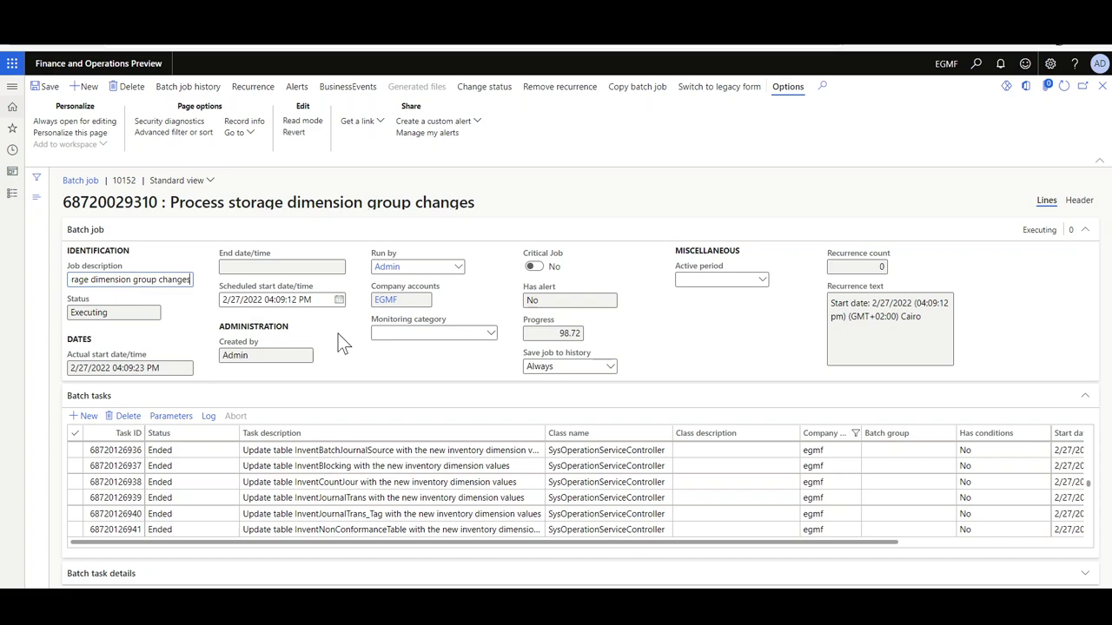
pyautogui.click(1101, 87)
pyautogui.click(1101, 87)
# Step: Refresh the storage dimension group change lines, filter them to Updated is exactly Yes, and select item 10152's line
pyautogui.click(1063, 87)
pyautogui.click(1102, 105)
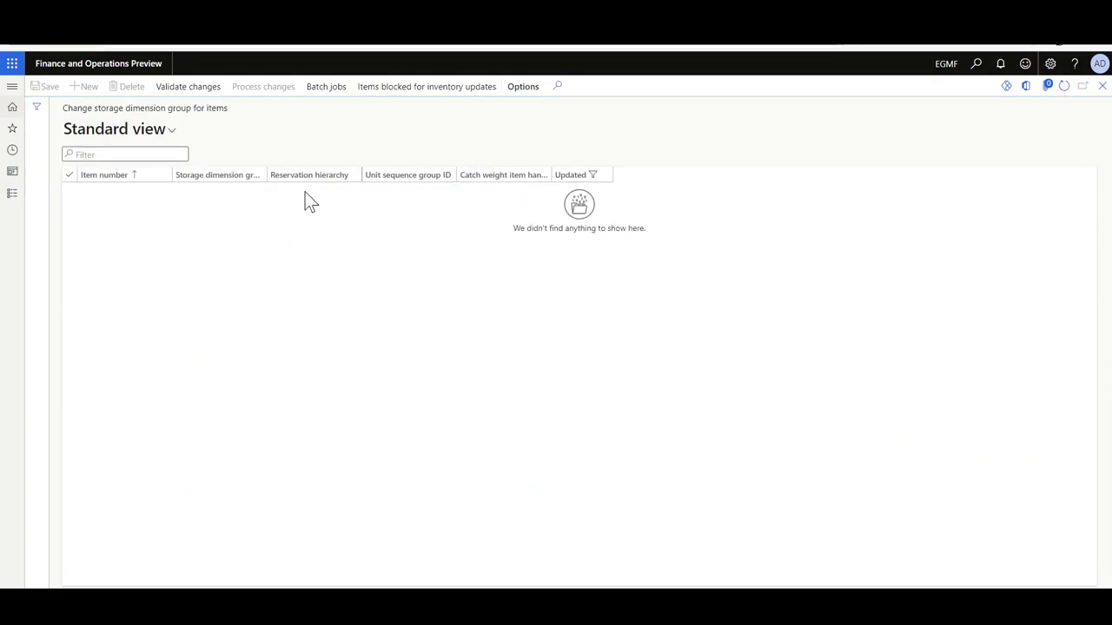
pyautogui.click(582, 176)
pyautogui.write('No')
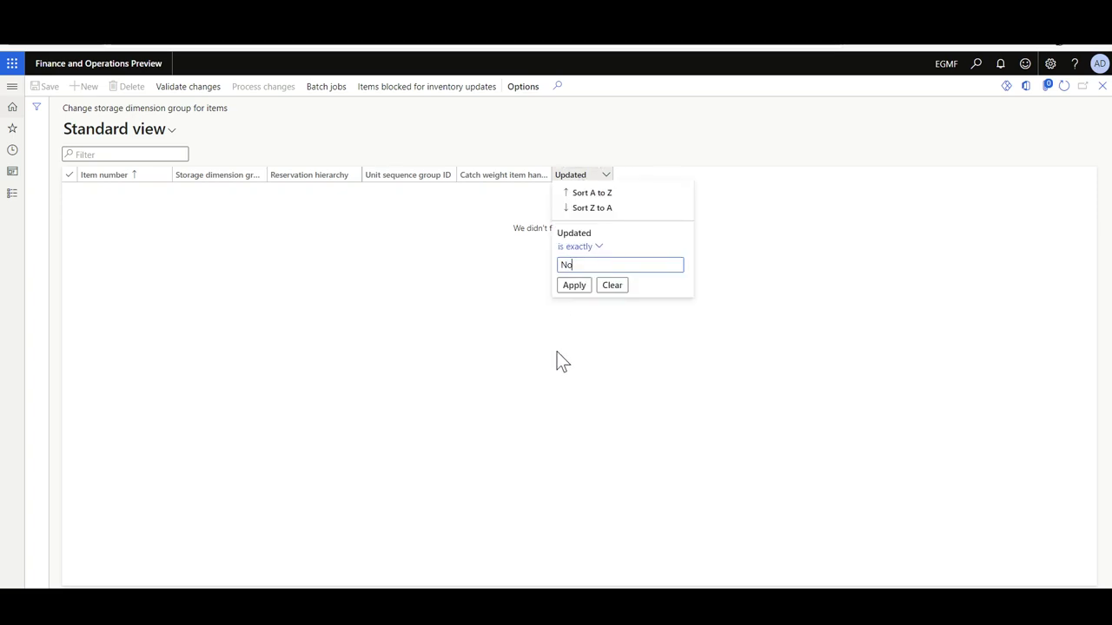
pyautogui.press('BackSpace')
pyautogui.press('BackSpace')
pyautogui.write('Yes')
pyautogui.press('Return')
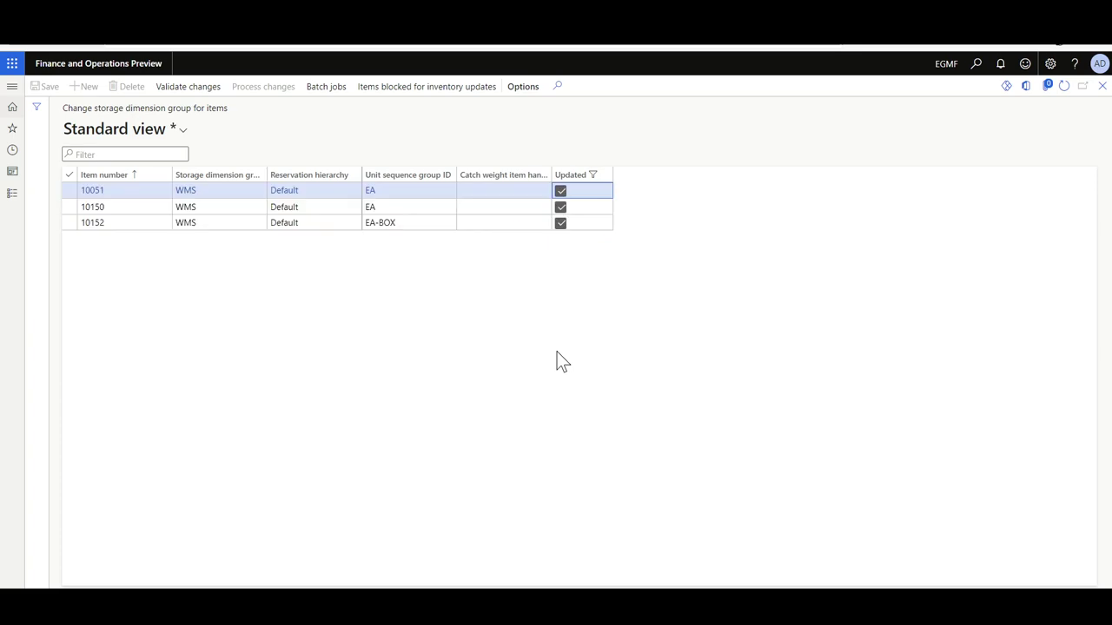
pyautogui.click(260, 224)
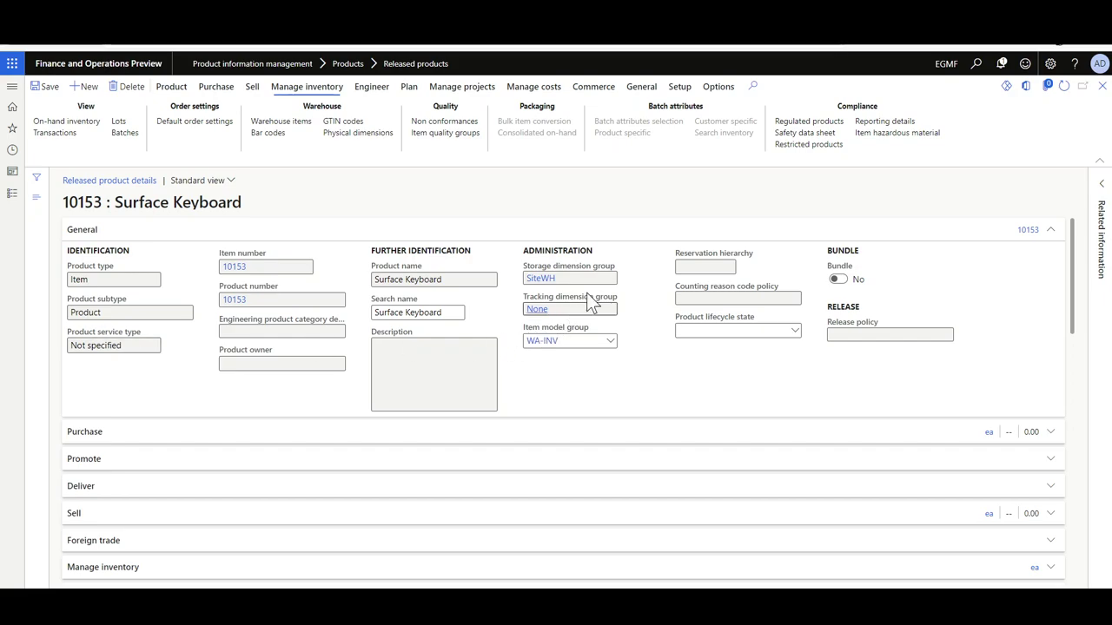
# Step: Try to assign the SiteWHLoc storage dimension group to released product 10153, Surface Keyboard, and dismiss the messages
pyautogui.moveTo(612, 267)
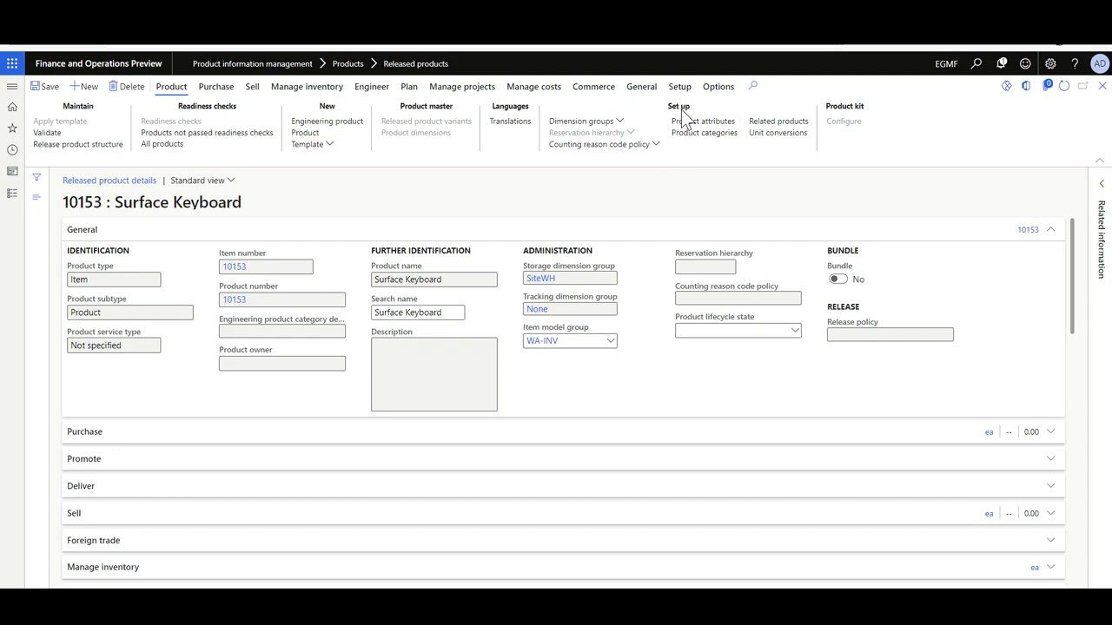
pyautogui.click(628, 122)
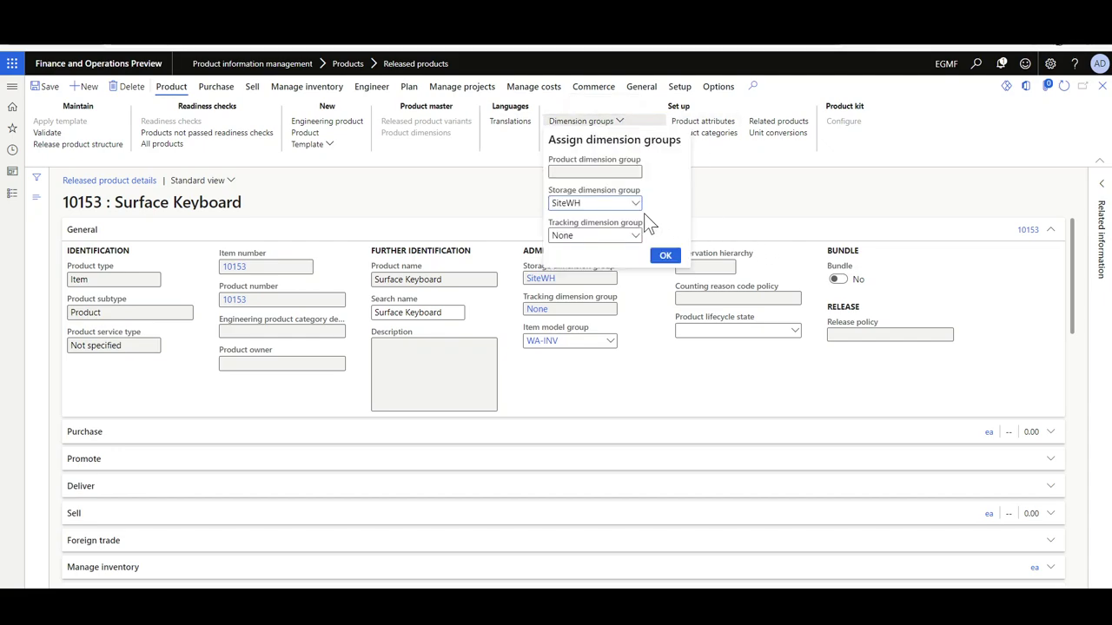
pyautogui.click(636, 205)
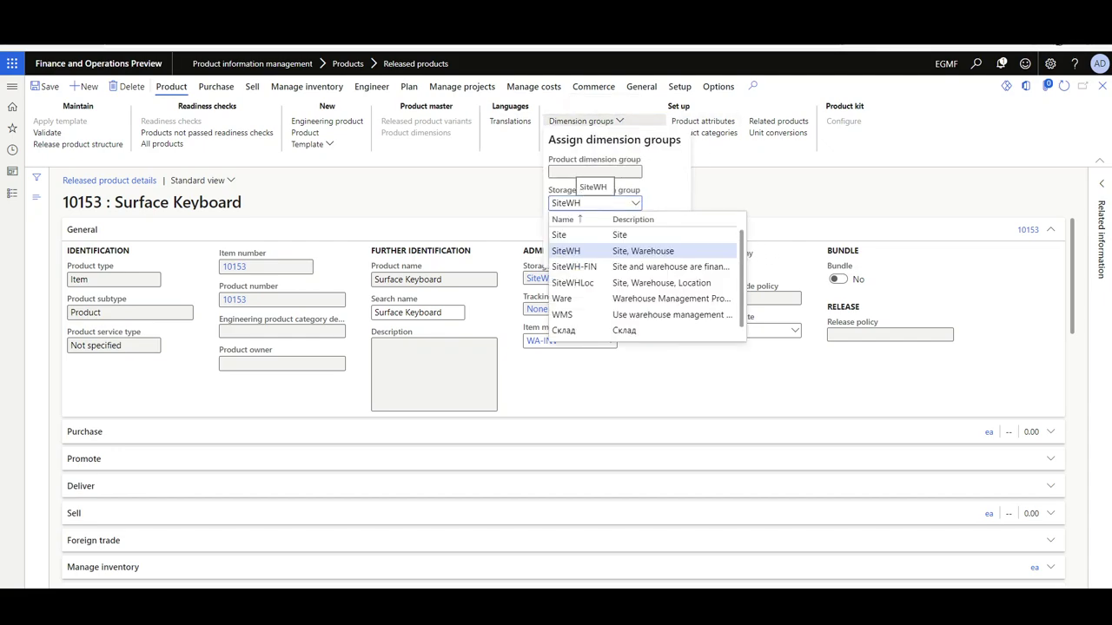
pyautogui.click(608, 282)
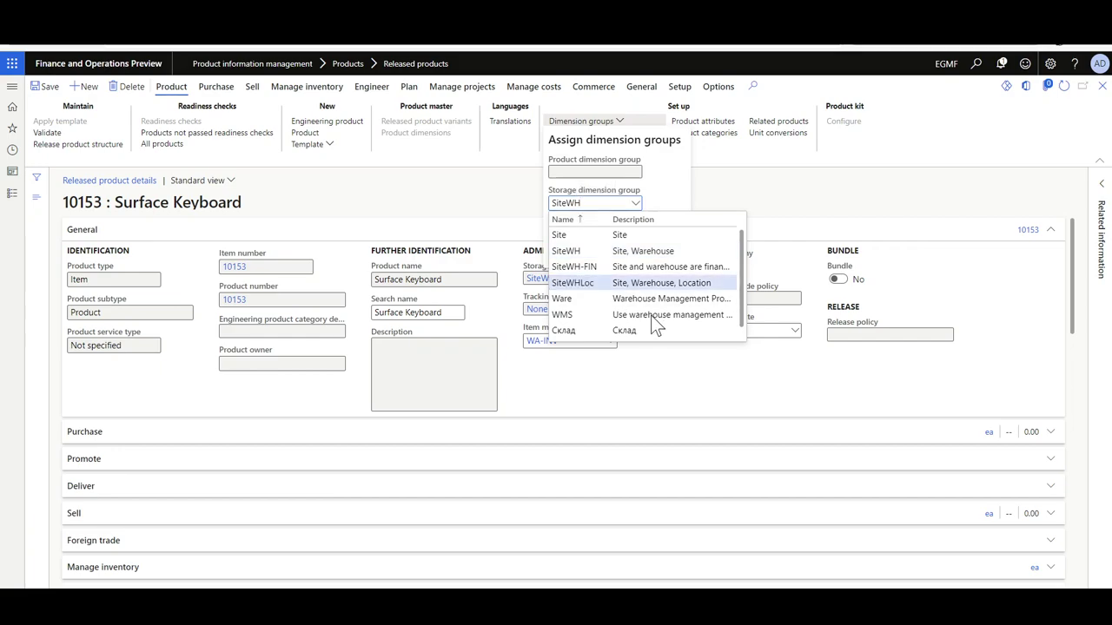
pyautogui.click(665, 255)
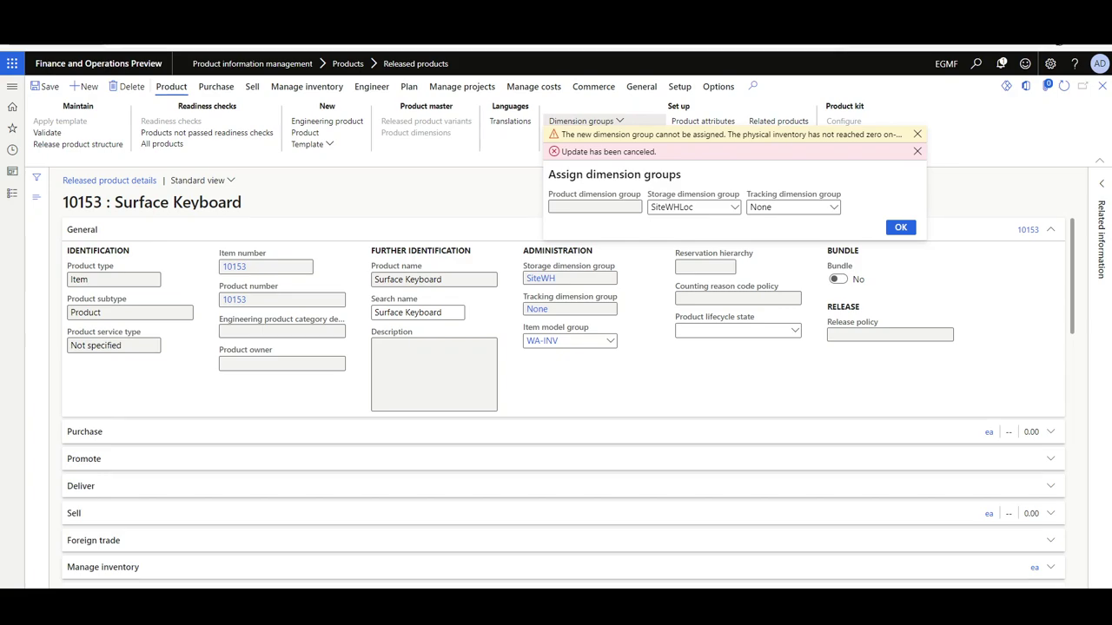
pyautogui.click(917, 151)
pyautogui.click(917, 134)
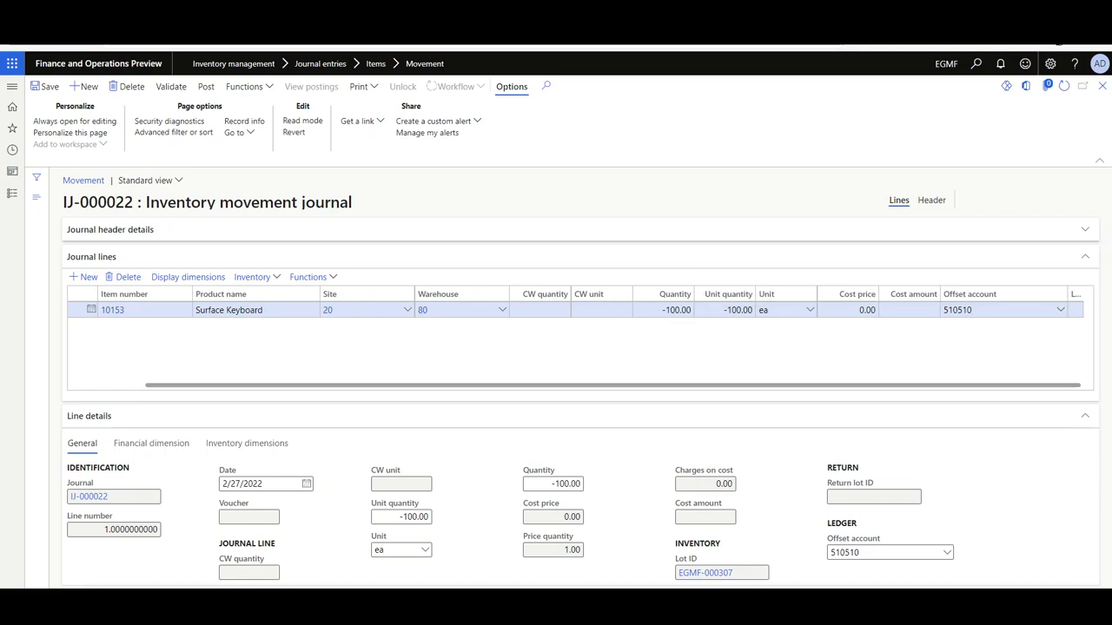
# Step: Post the inventory movement journal for -100 ea of item 10153 at site 20, warehouse 80
pyautogui.moveTo(955, 310)
pyautogui.click(206, 86)
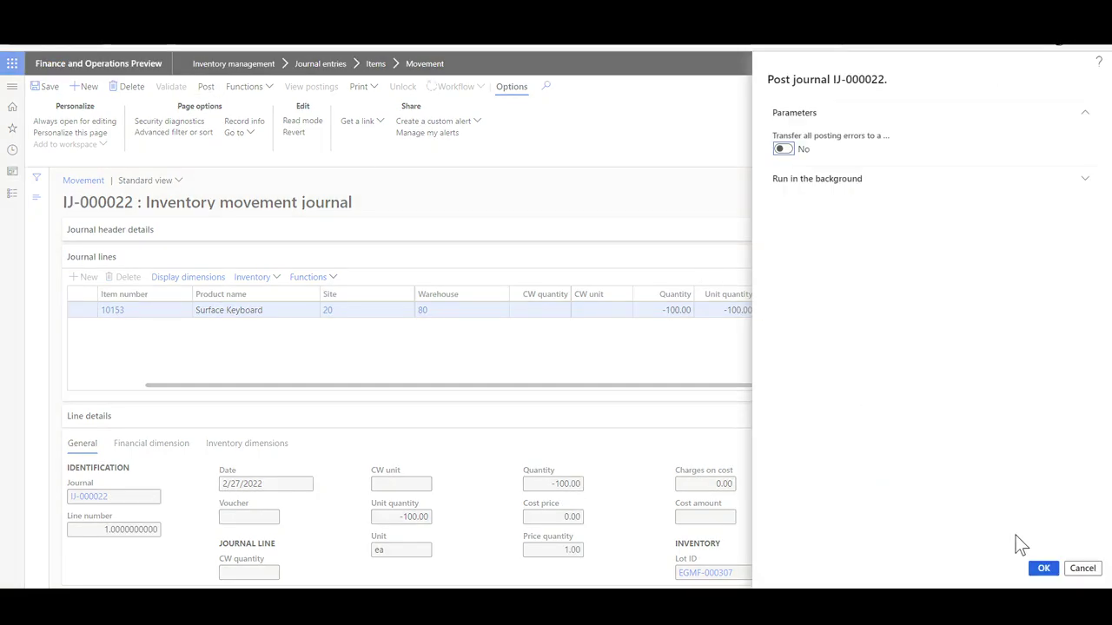
pyautogui.click(1043, 568)
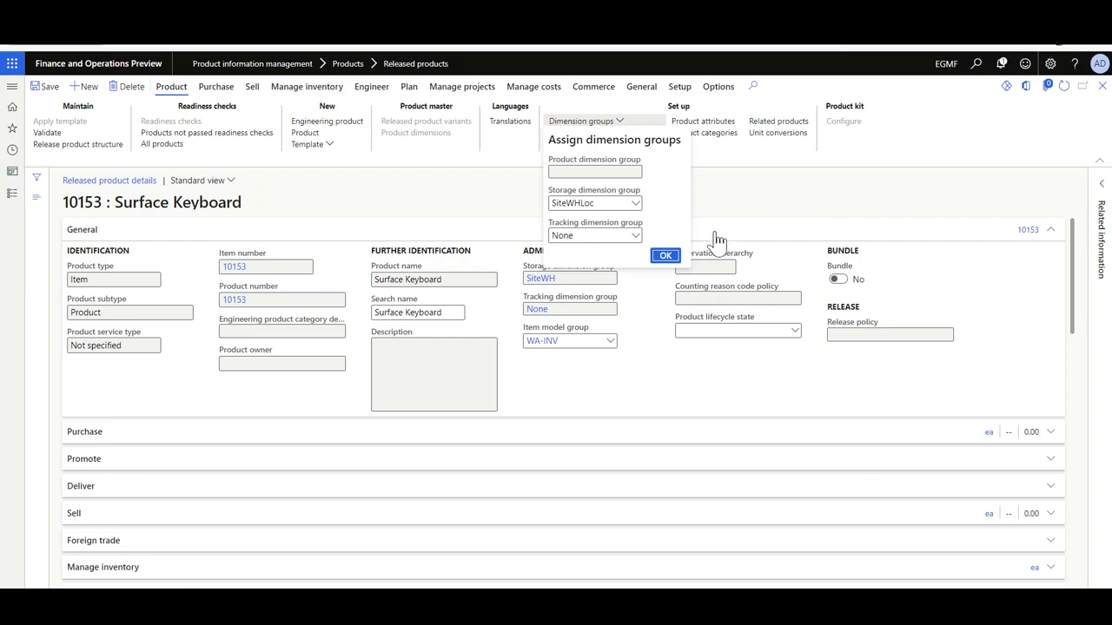
# Step: Try again to assign the SiteWHLoc storage dimension group to product 10153 once its movement journal is posted
pyautogui.click(634, 205)
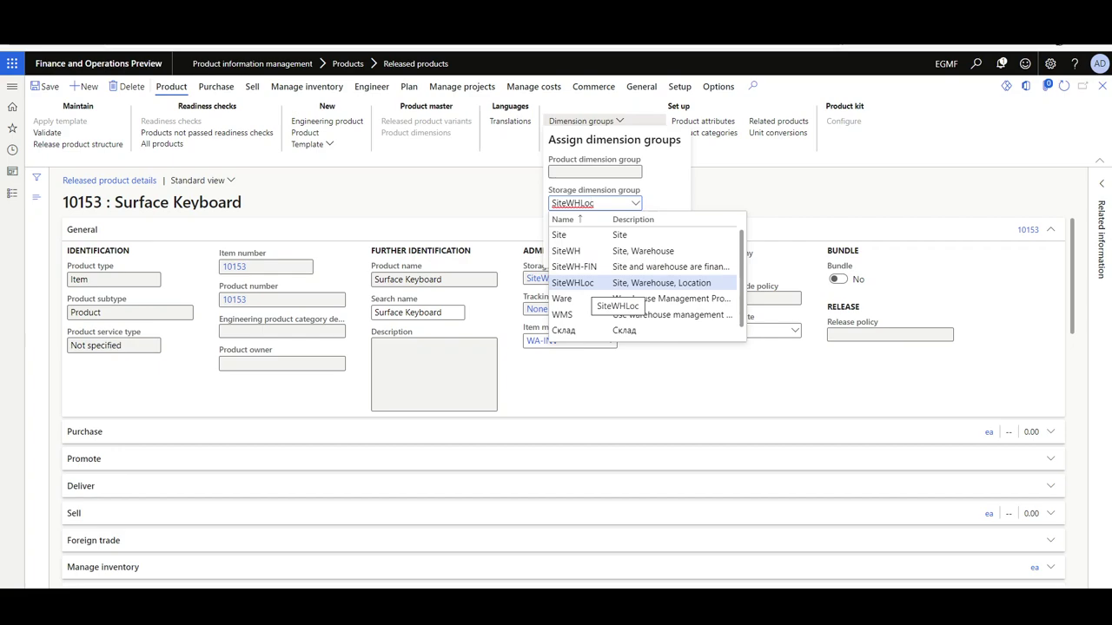
pyautogui.click(573, 282)
pyautogui.click(665, 253)
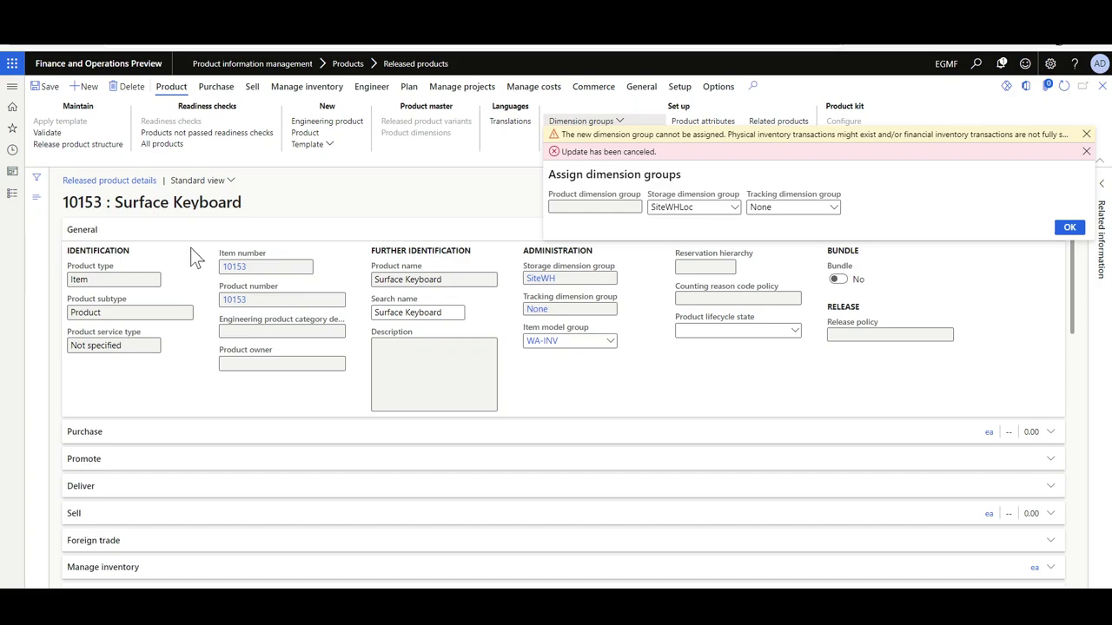
pyautogui.click(1086, 152)
# Step: Open product 10153's inventory transactions and examine their receipt, issue and quantity details
pyautogui.click(312, 89)
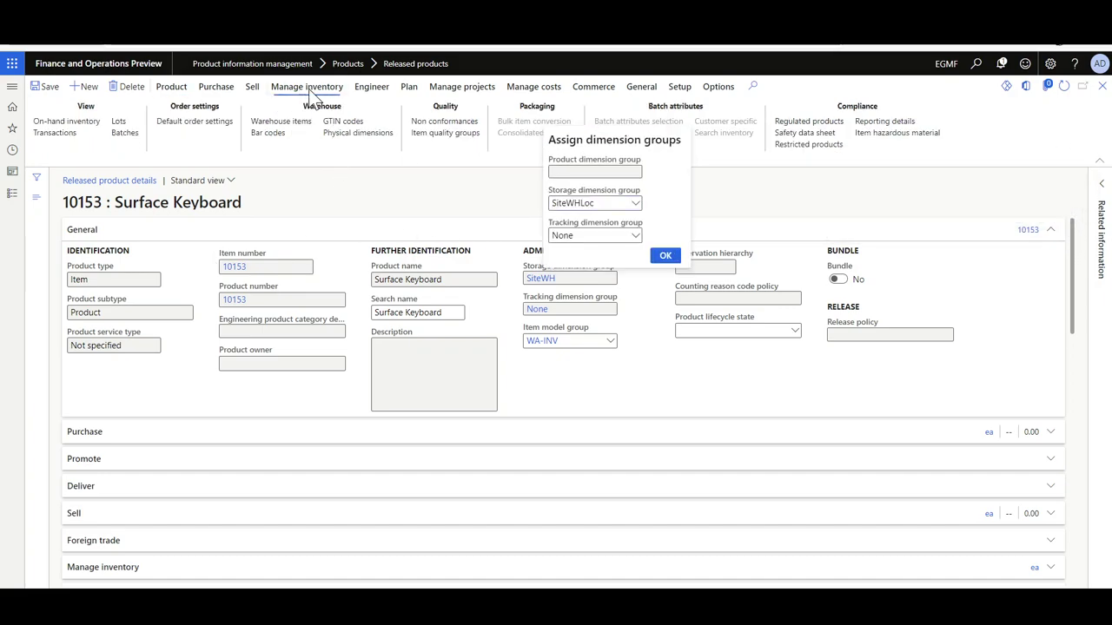
pyautogui.click(54, 133)
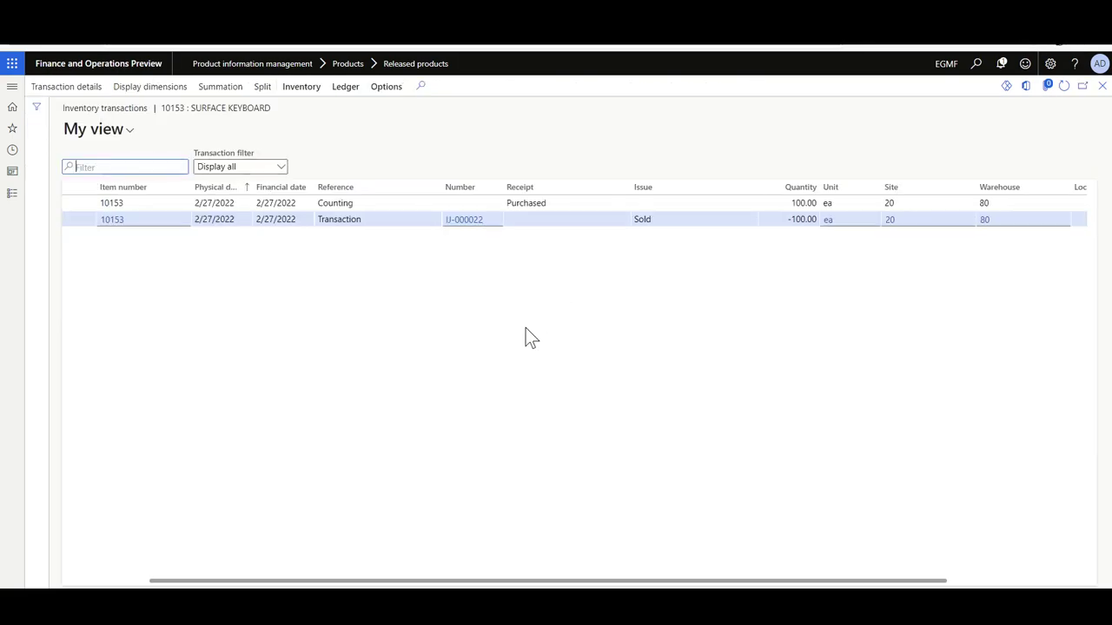
pyautogui.hscroll(5, 405, 278)
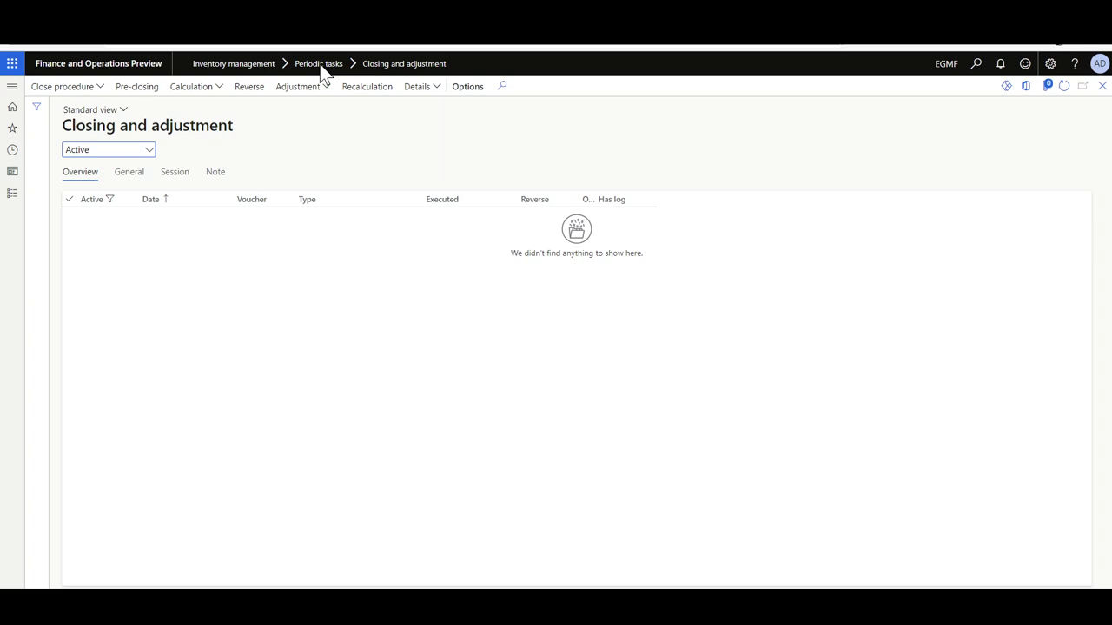
# Step: Run the inventory close up to today's date, 2/27/2022, and accept continuing despite the posting restriction
pyautogui.click(97, 88)
pyautogui.click(67, 142)
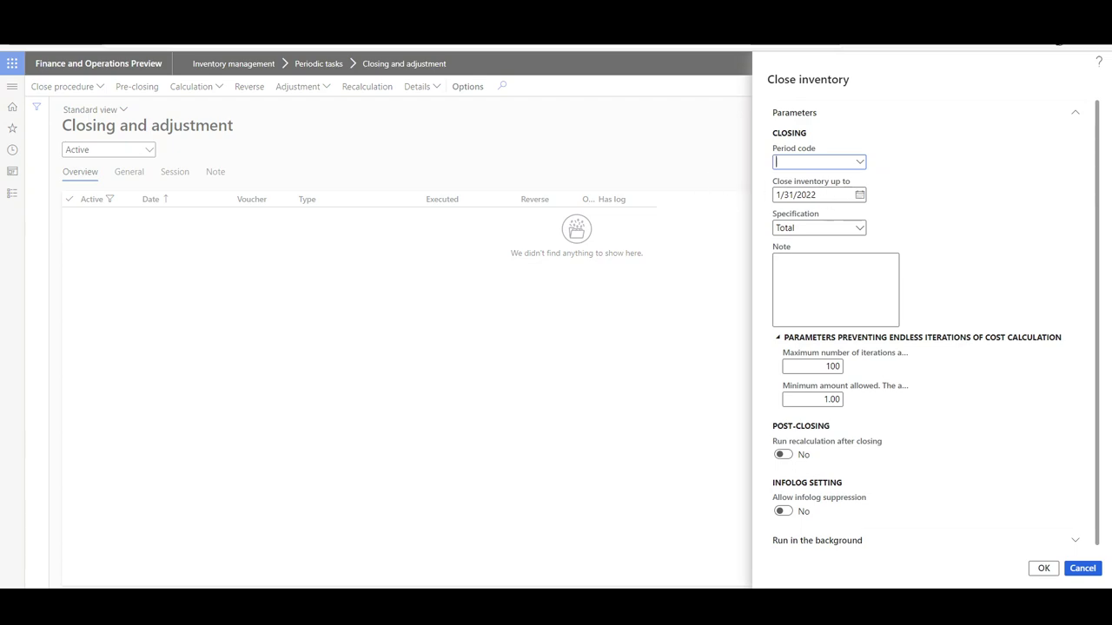
pyautogui.click(859, 194)
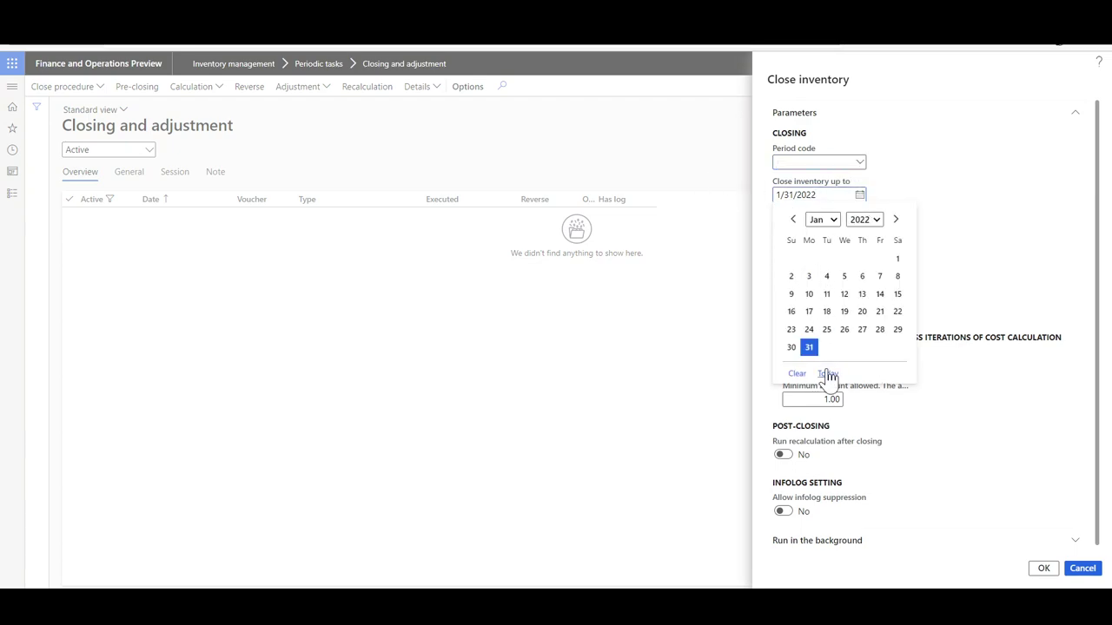
pyautogui.click(828, 373)
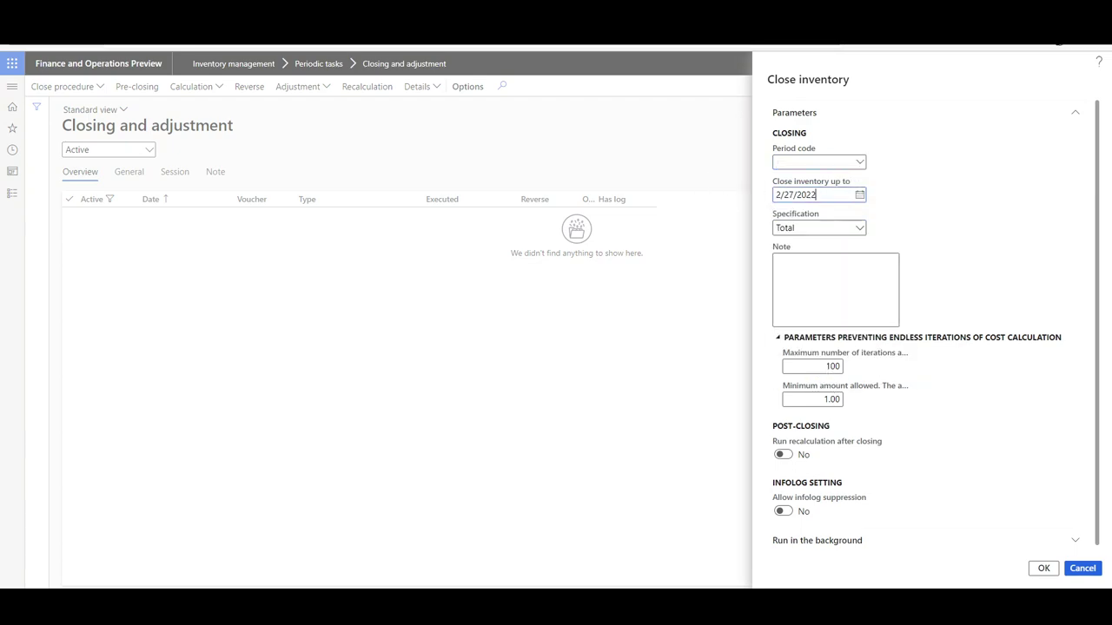
pyautogui.click(1040, 570)
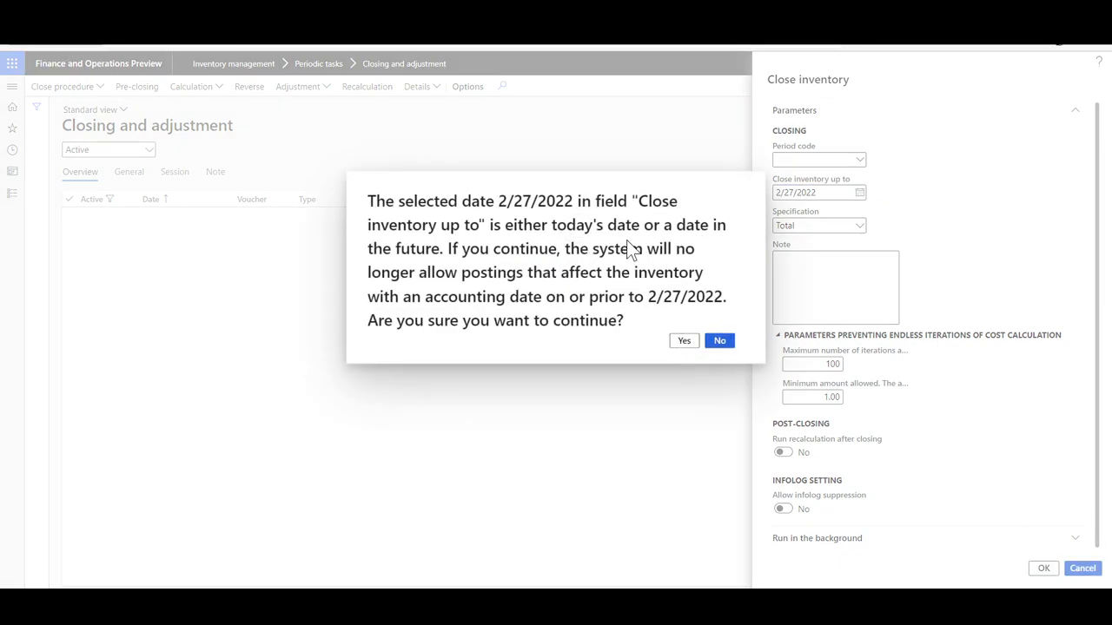
pyautogui.click(684, 340)
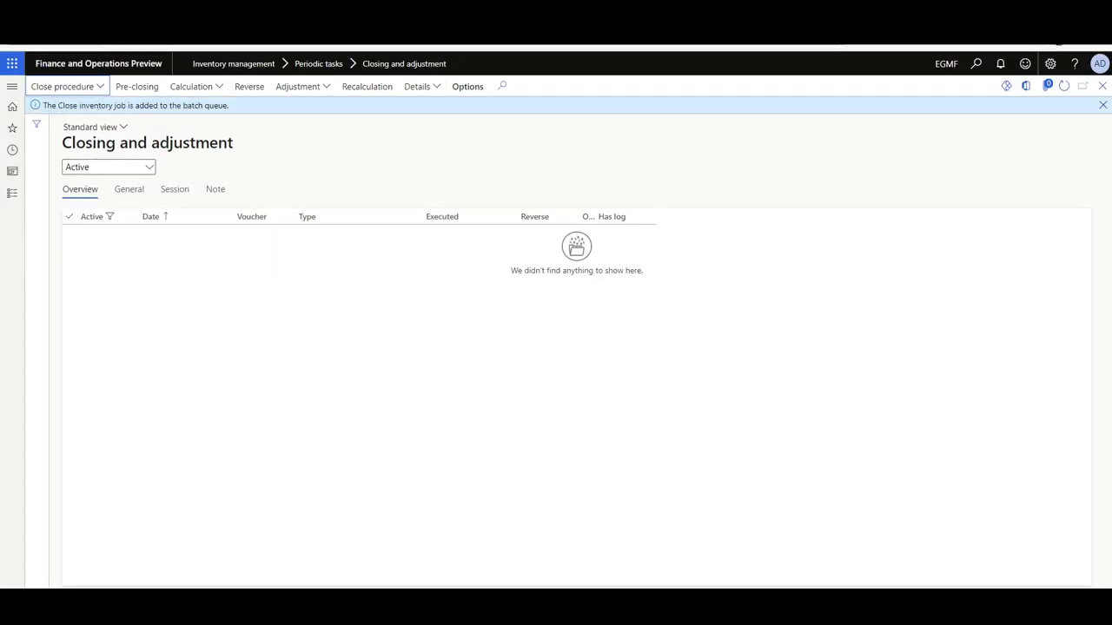
# Step: Refresh the closing and adjustment list to check the progress of the inventory closing, and dismiss the batch message
pyautogui.click(1063, 86)
pyautogui.click(1102, 105)
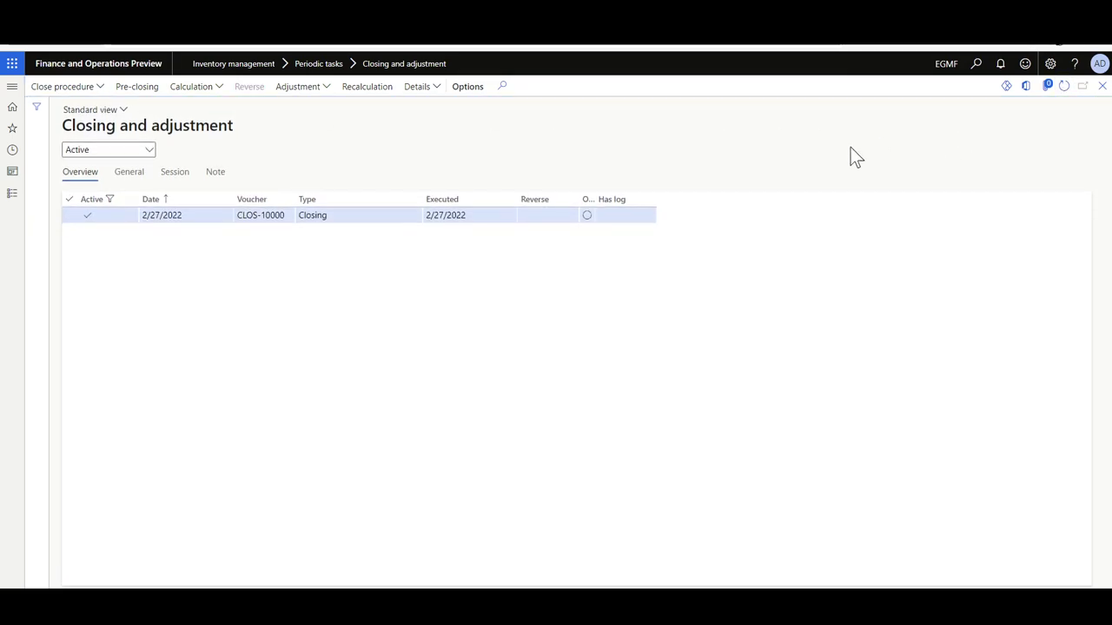
pyautogui.click(548, 221)
pyautogui.click(1064, 87)
pyautogui.click(1064, 87)
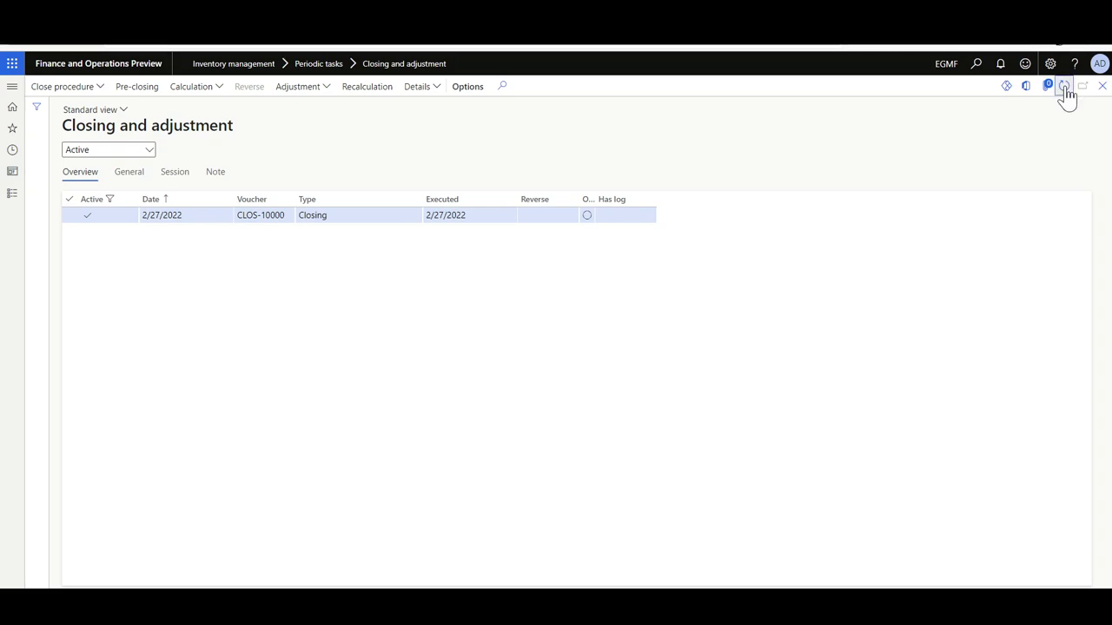
pyautogui.click(1065, 86)
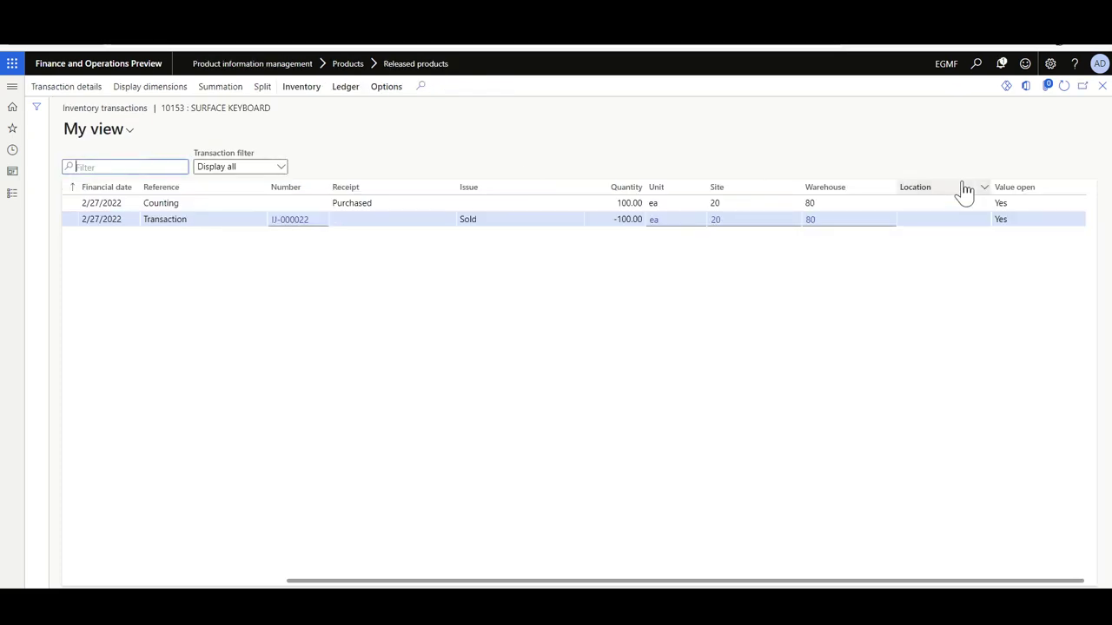
# Step: Leave the inventory transactions and assign the SiteWHLoc storage dimension group to released product 10153
pyautogui.click(1101, 86)
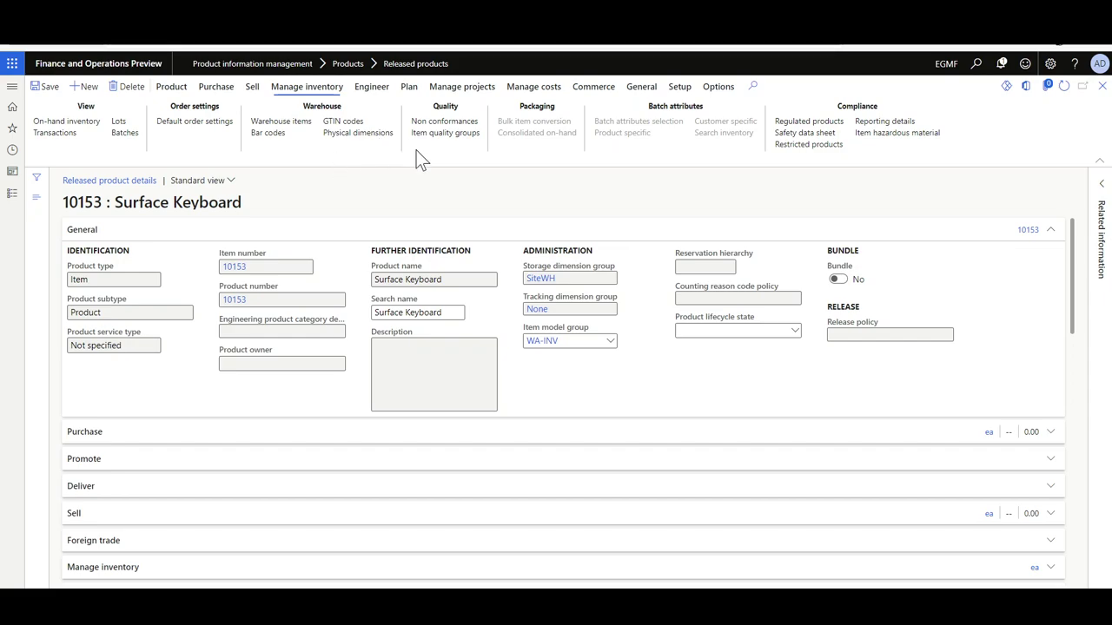
pyautogui.click(171, 86)
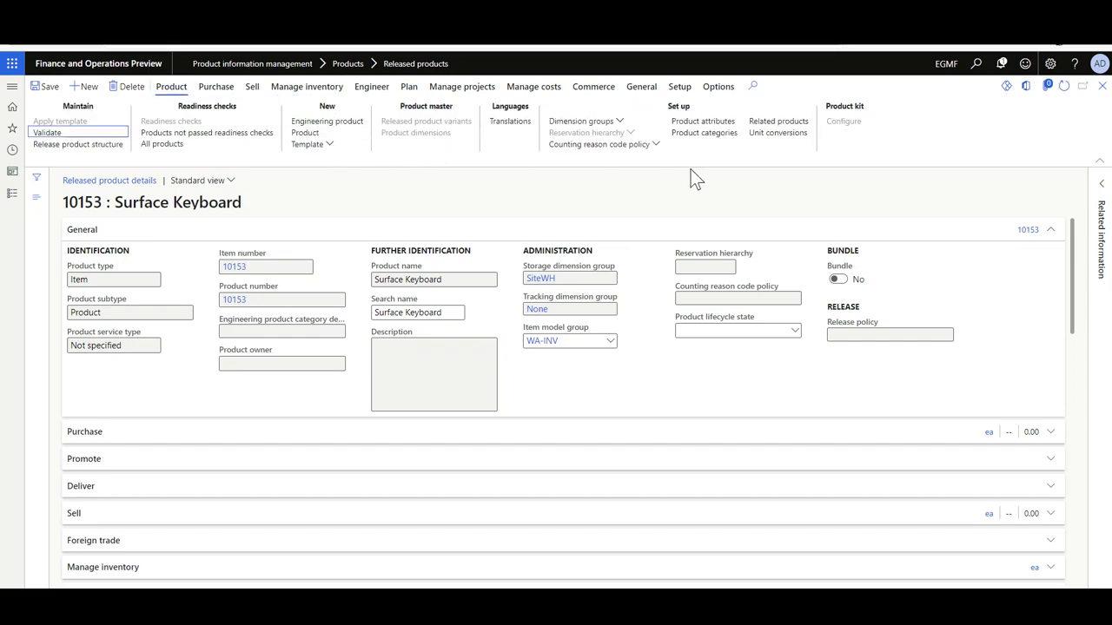
pyautogui.click(608, 121)
pyautogui.click(635, 207)
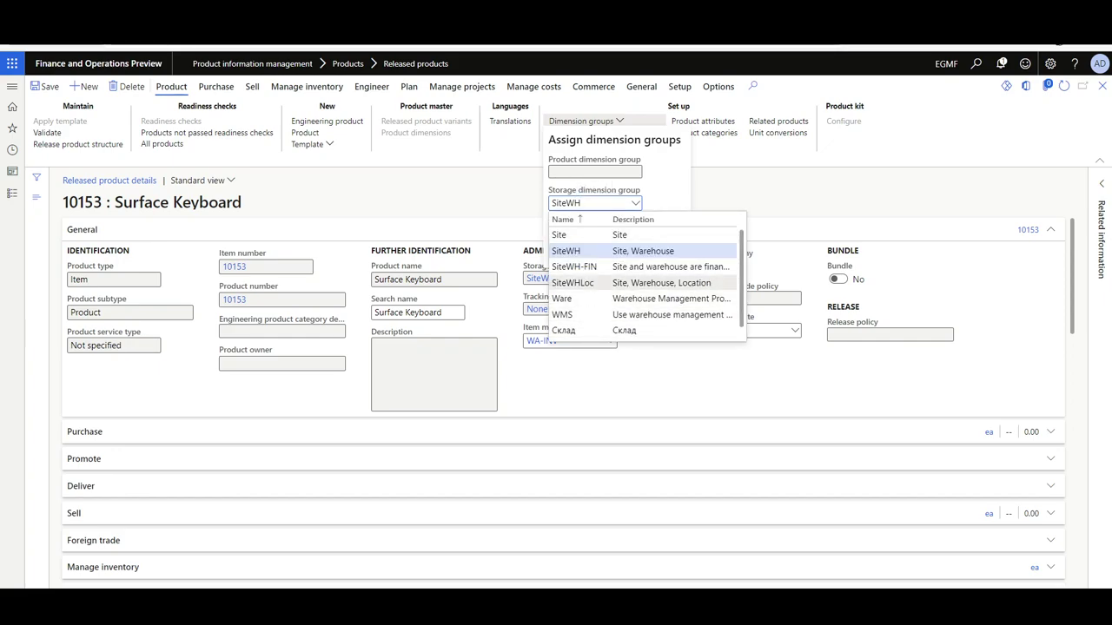
pyautogui.click(581, 283)
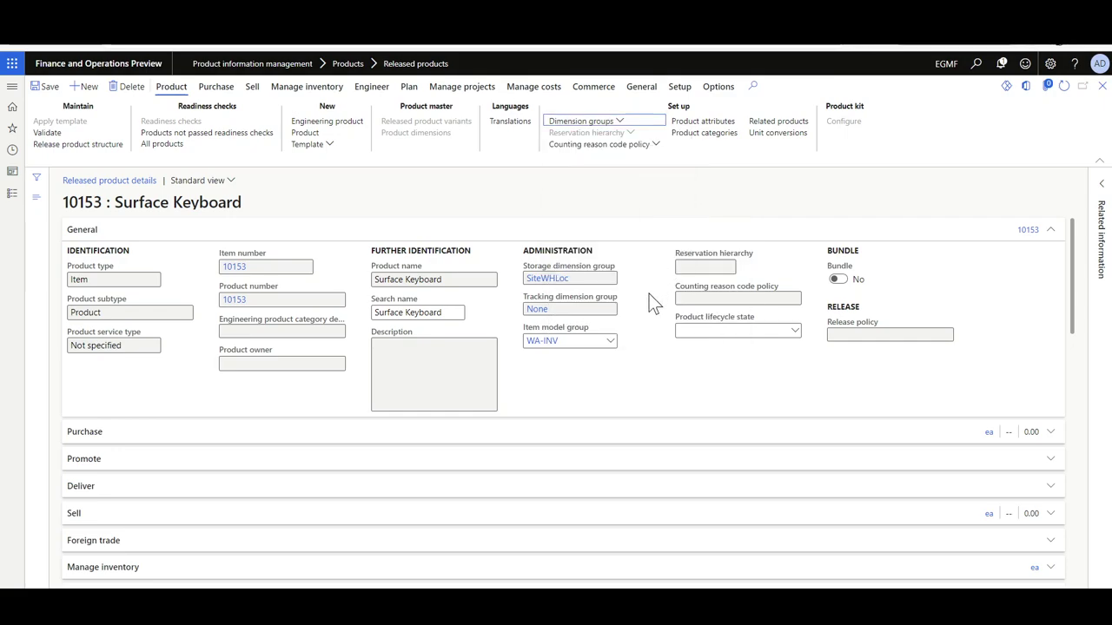
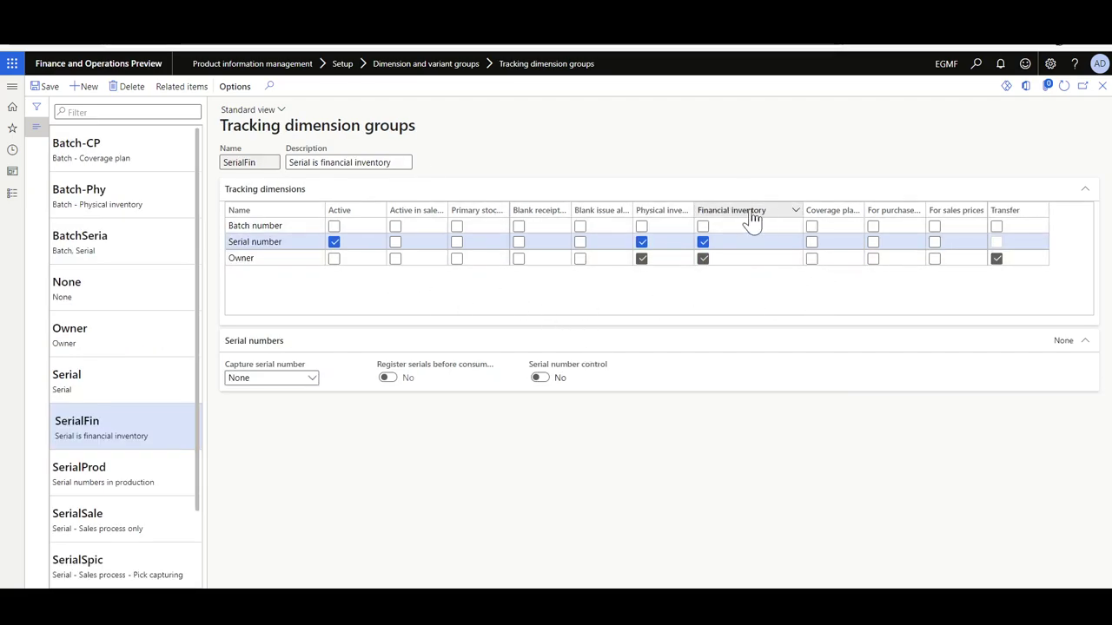
# Step: Compare the physical and financial inventory settings of the SerialFin, None, SerialProd and Serial tracking dimension groups
pyautogui.moveTo(744, 216)
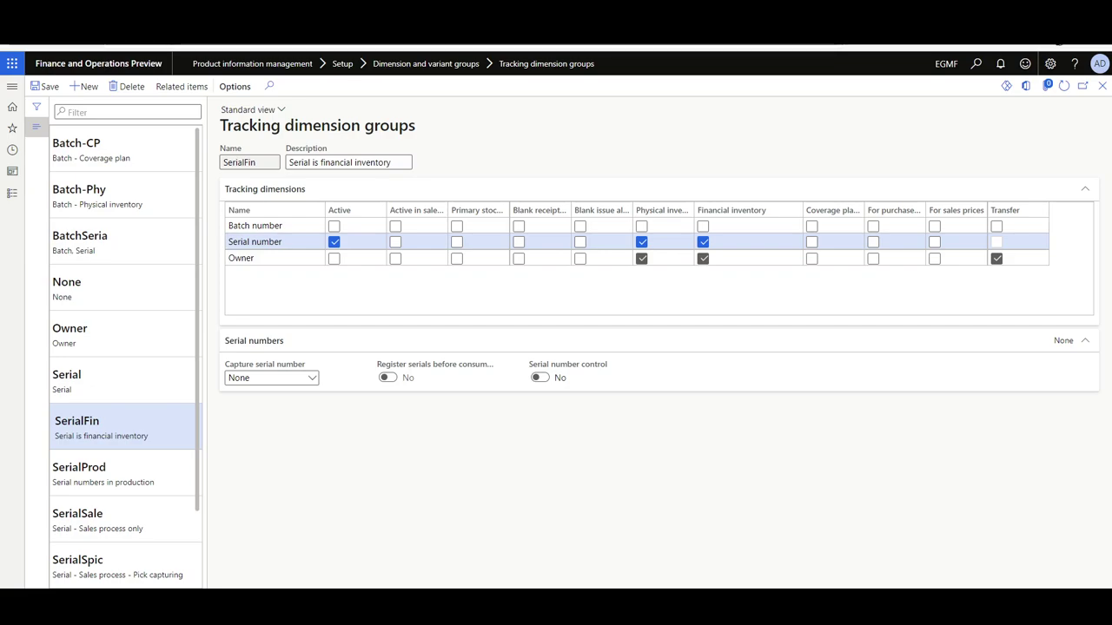
pyautogui.scroll(-1, 124, 356)
pyautogui.click(255, 225)
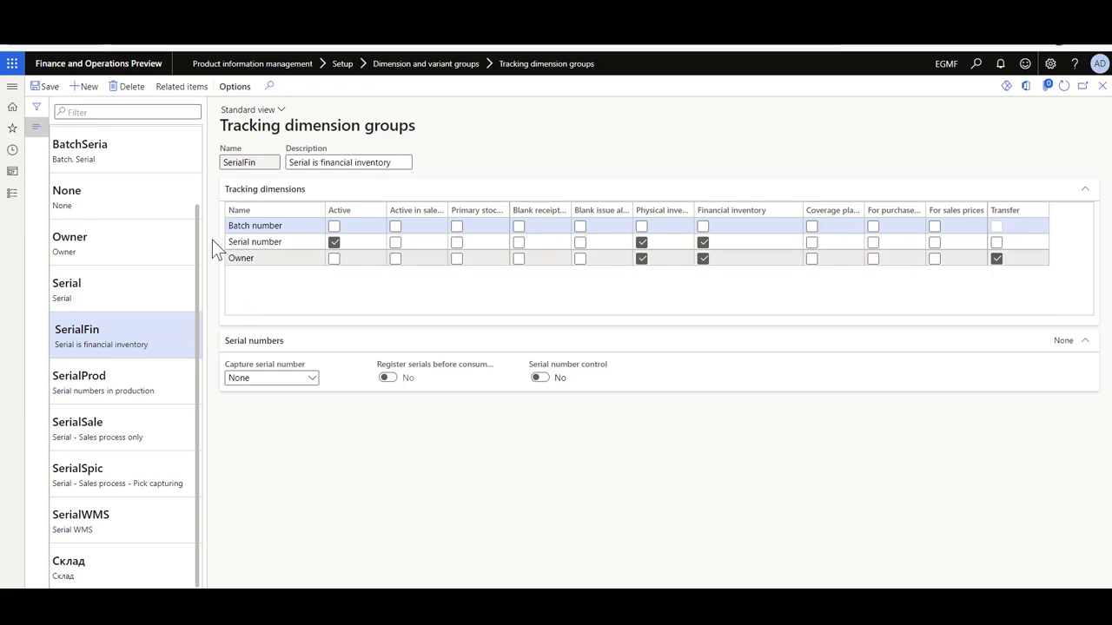
pyautogui.click(87, 195)
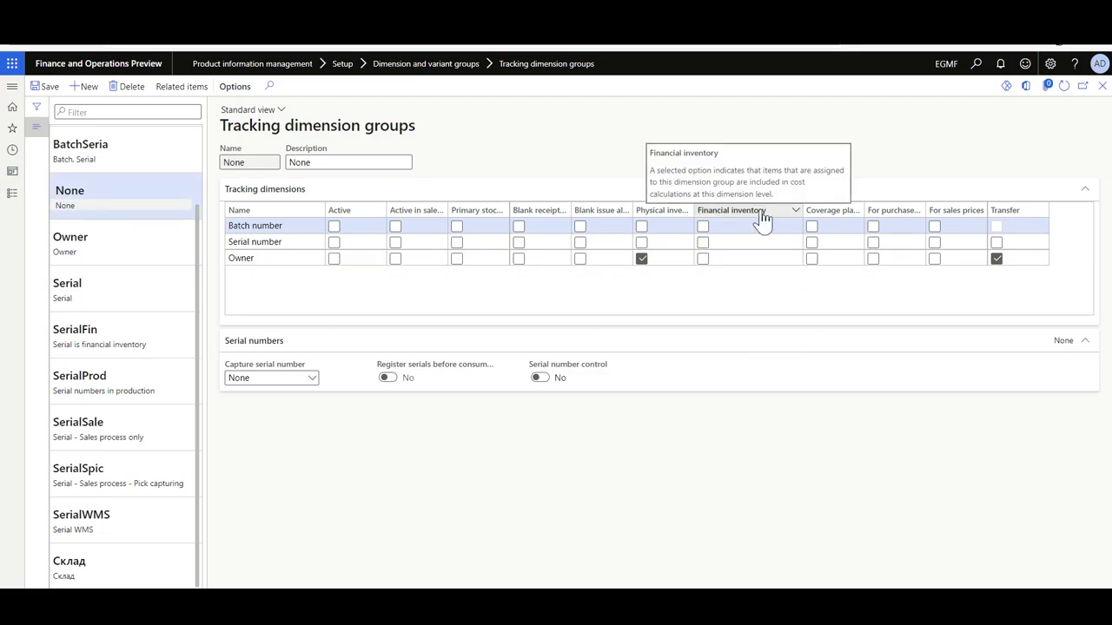
pyautogui.moveTo(656, 224)
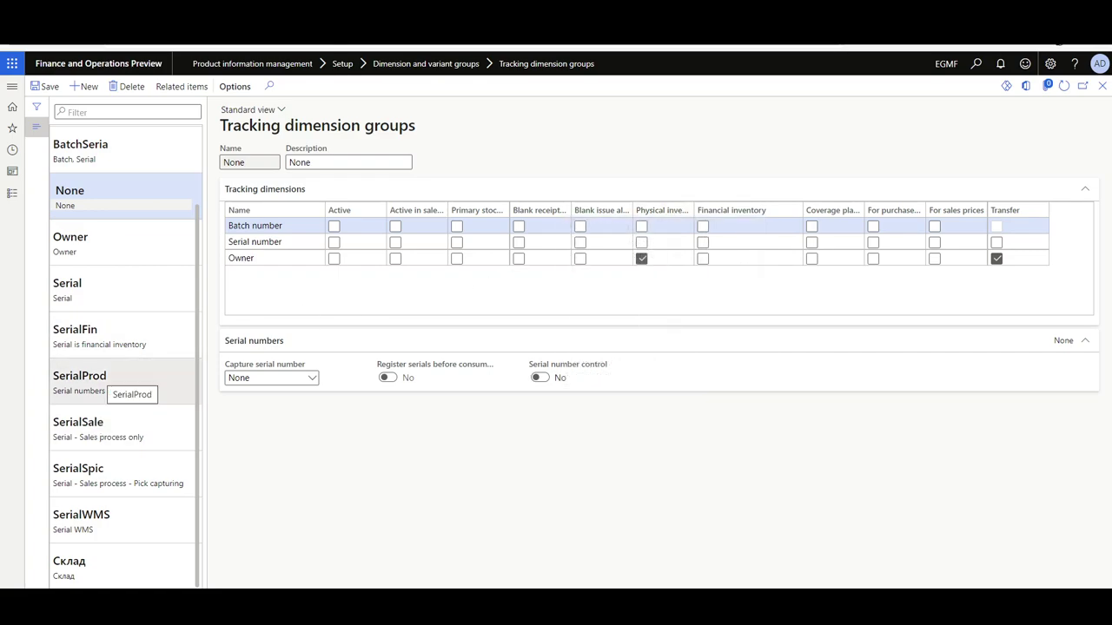
pyautogui.click(122, 384)
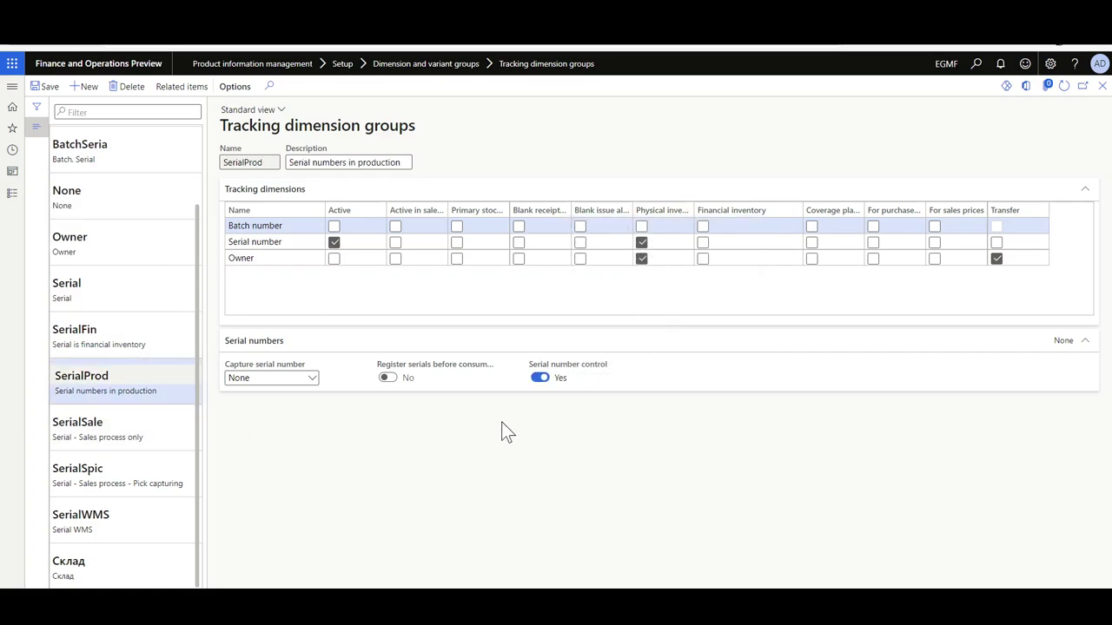
pyautogui.click(122, 289)
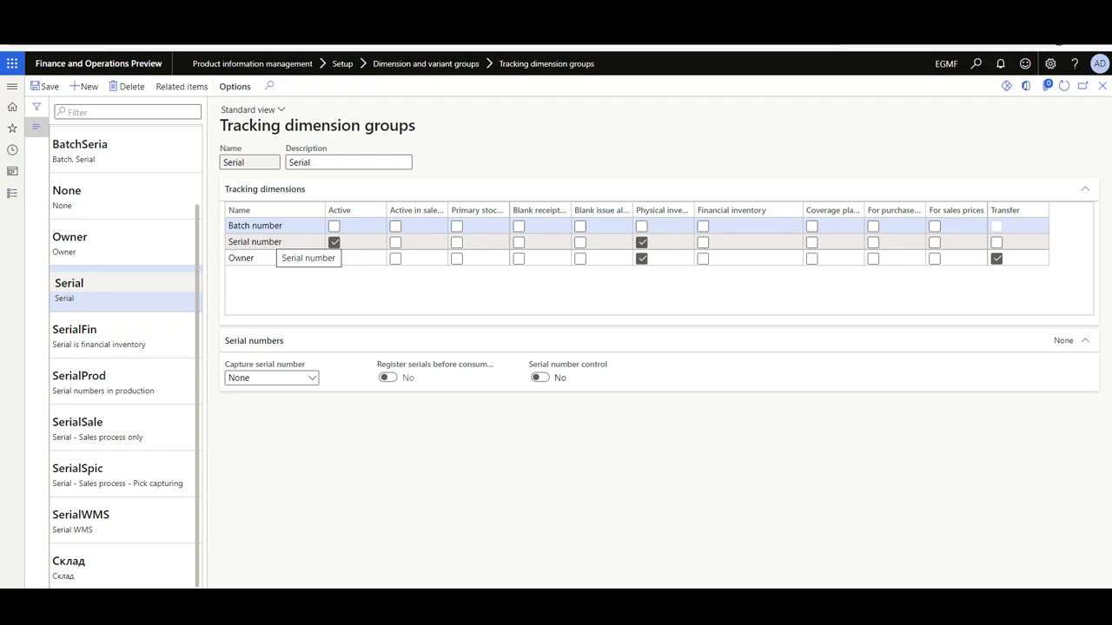
pyautogui.click(96, 352)
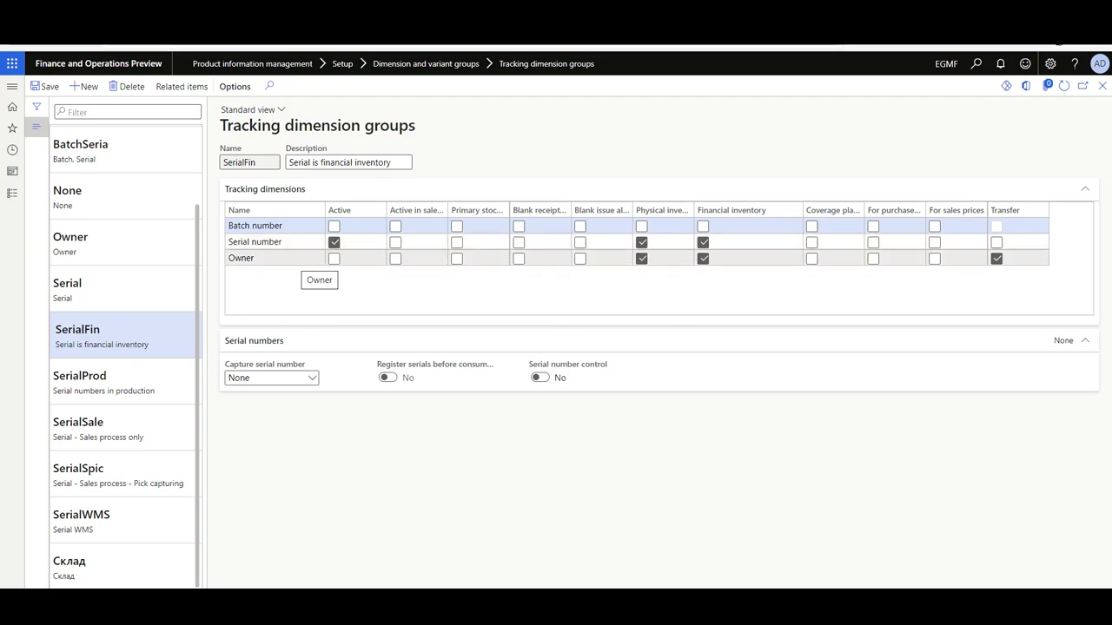
pyautogui.press('Escape')
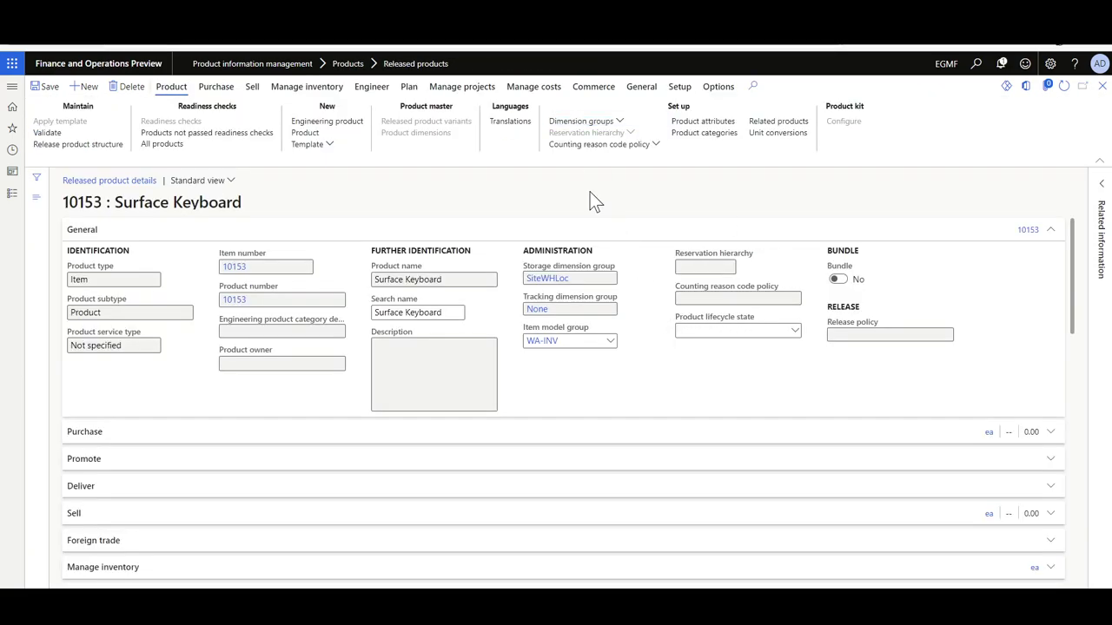
# Step: Try to assign the SerialFin tracking dimension group to released product 10153, and dismiss the messages
pyautogui.click(618, 122)
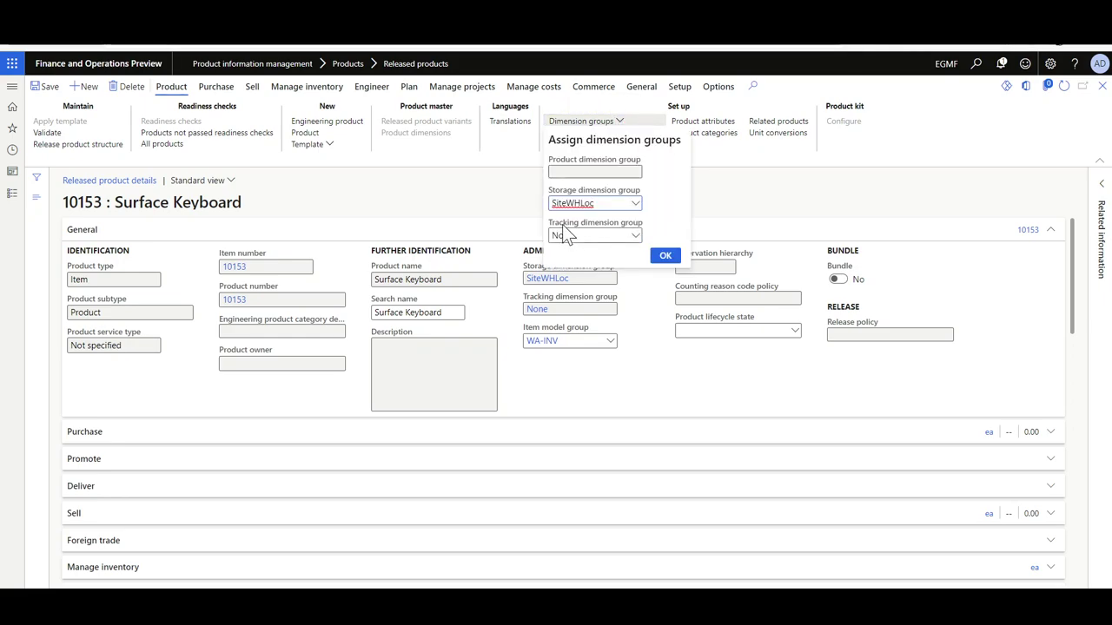
pyautogui.click(635, 236)
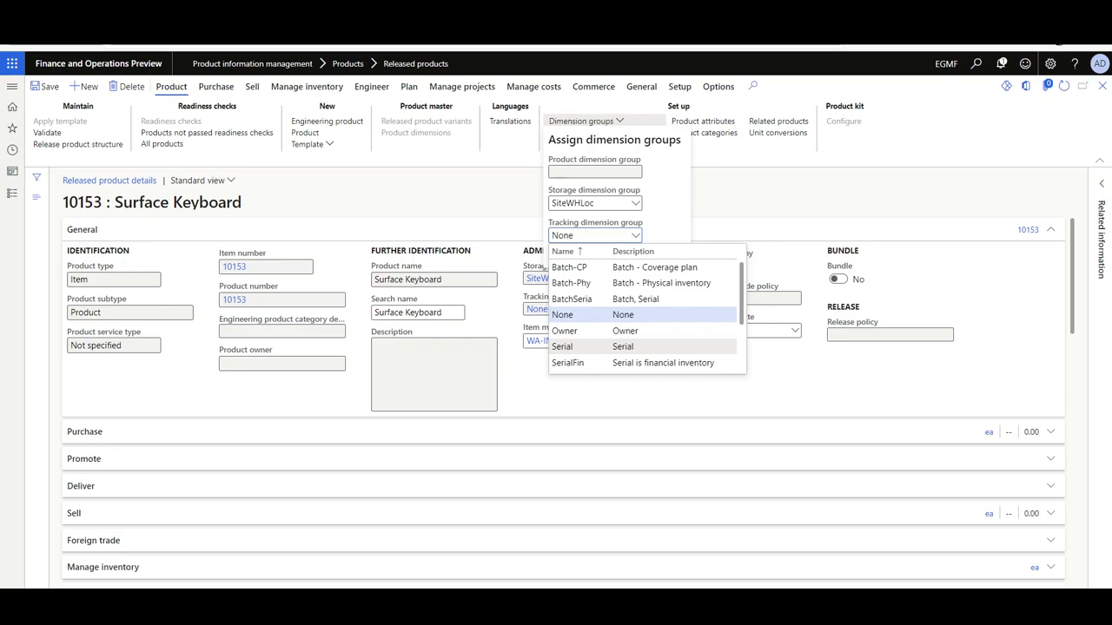
pyautogui.moveTo(740, 291); pyautogui.dragTo(741, 336)
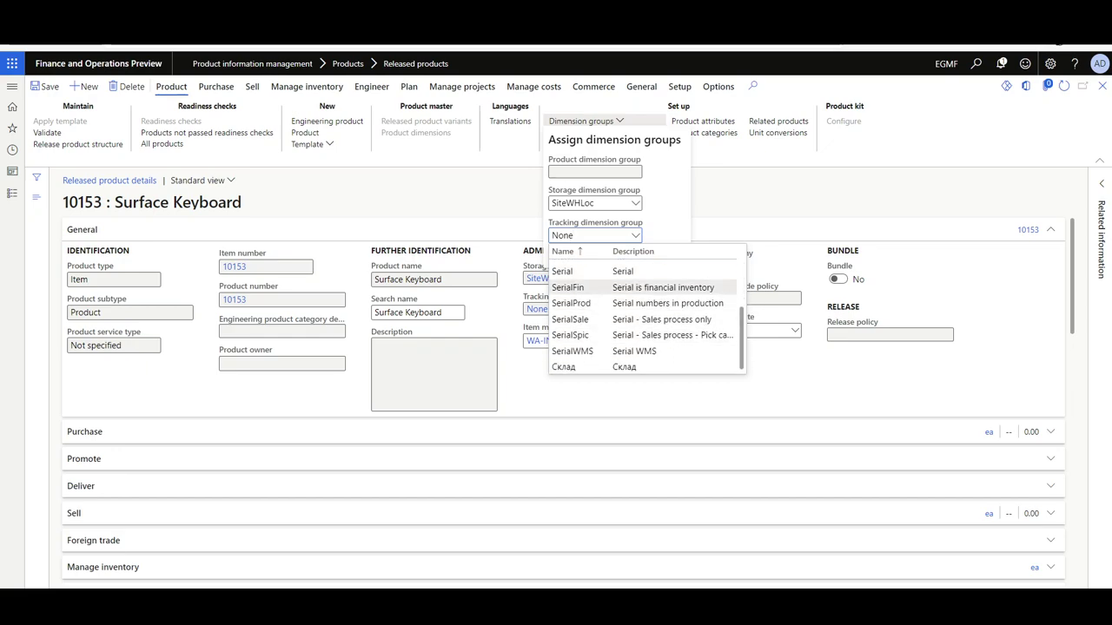
pyautogui.click(668, 286)
pyautogui.click(667, 258)
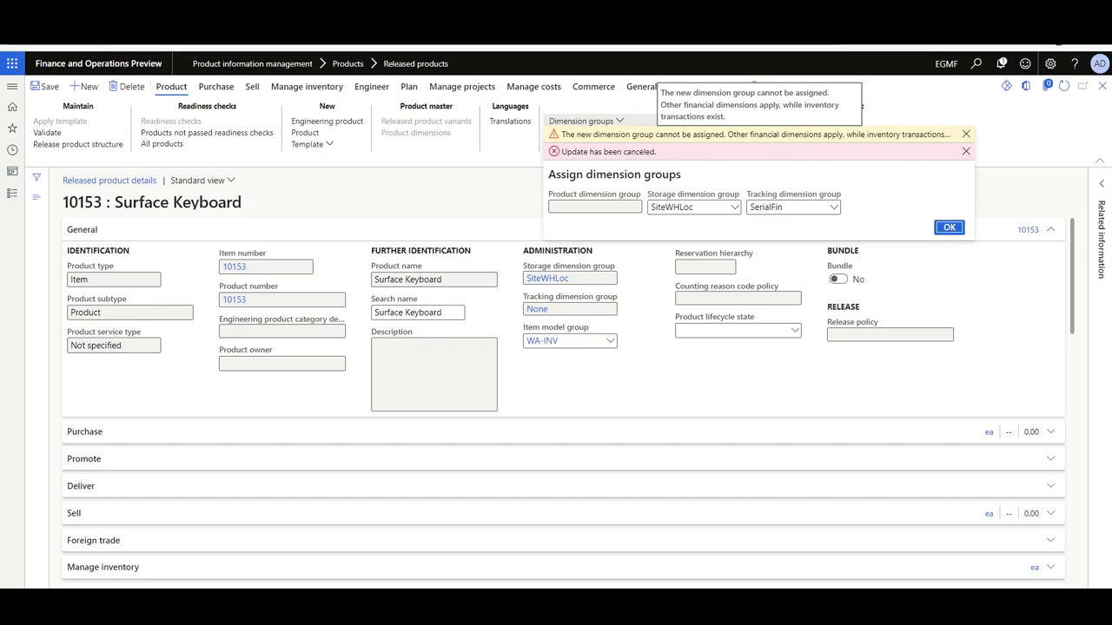
pyautogui.click(965, 151)
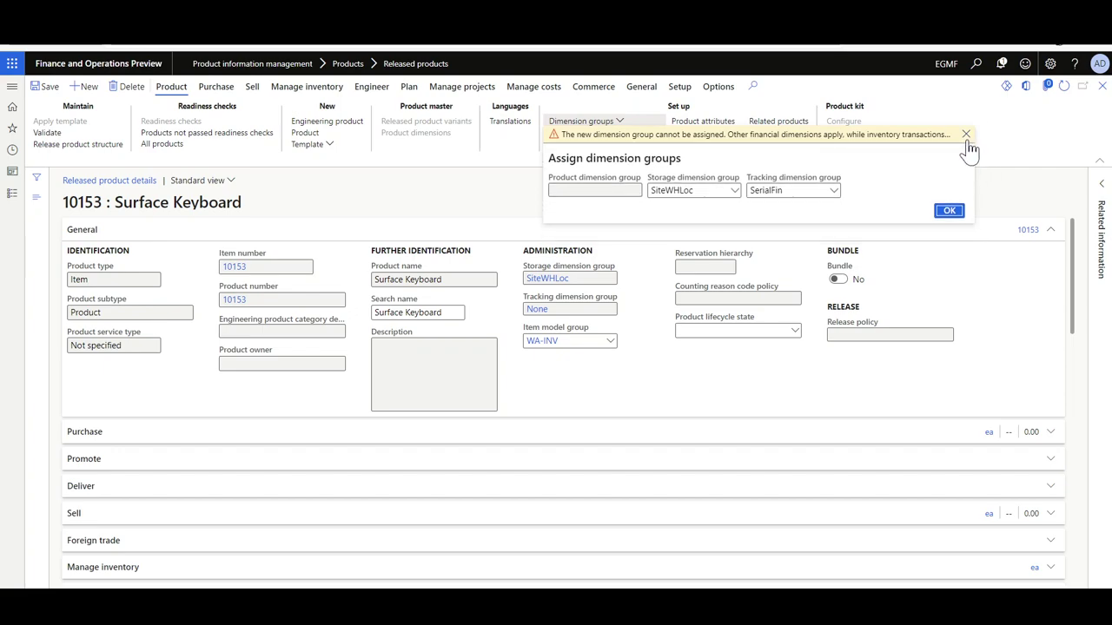
pyautogui.click(965, 134)
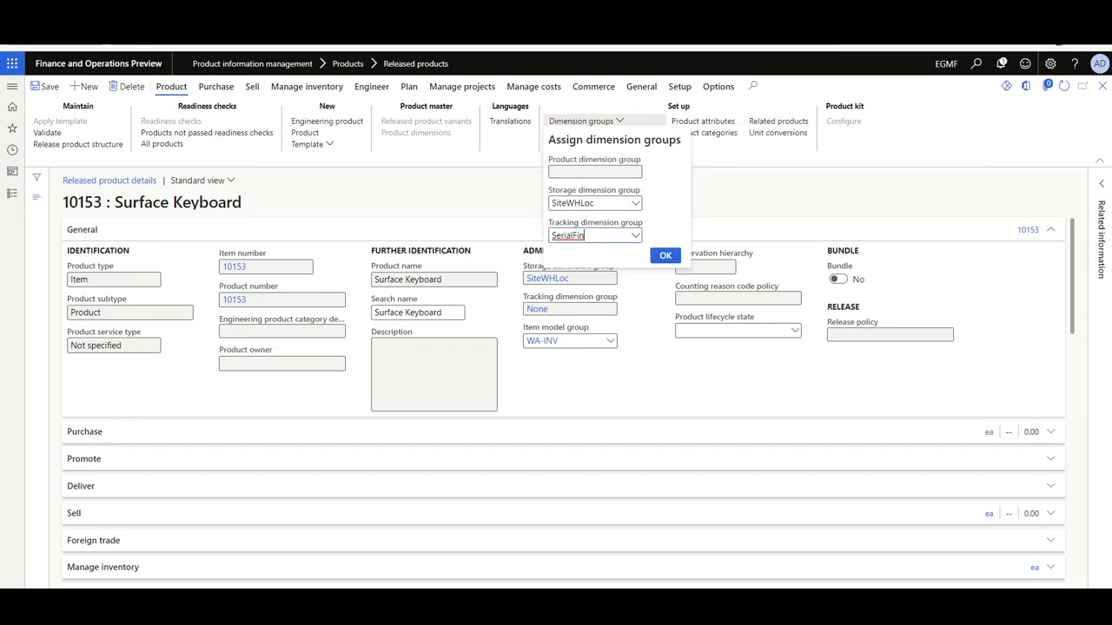
# Step: Replace the chosen tracking dimension group with Serial for released product 10153 and apply the assignment
pyautogui.click(635, 236)
pyautogui.scroll(-2, 642, 333)
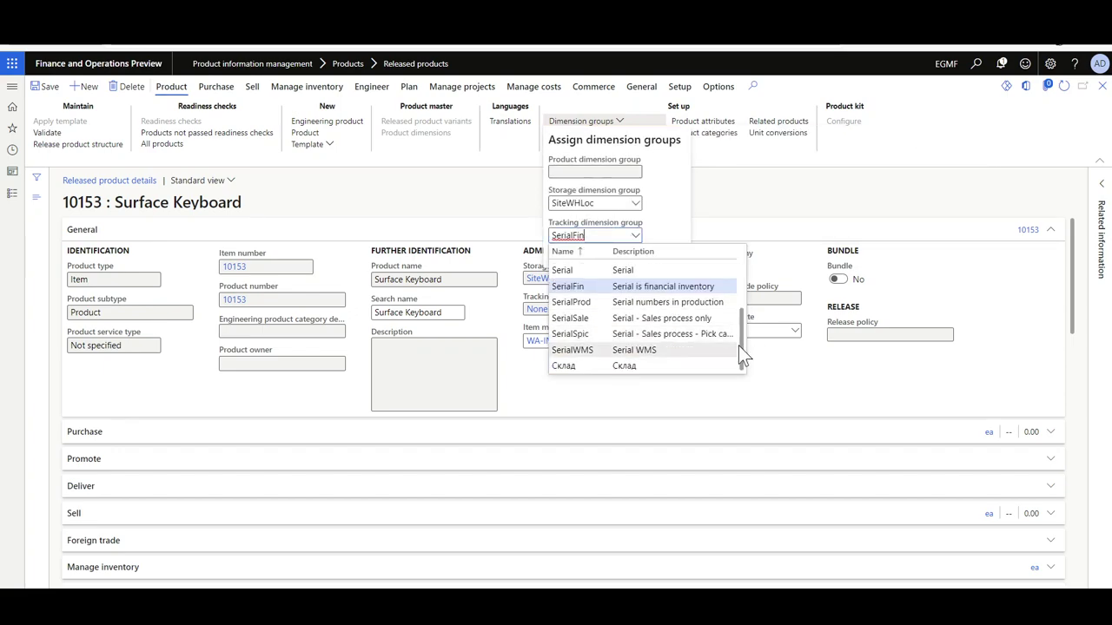
pyautogui.scroll(2, 741, 338)
pyautogui.click(623, 297)
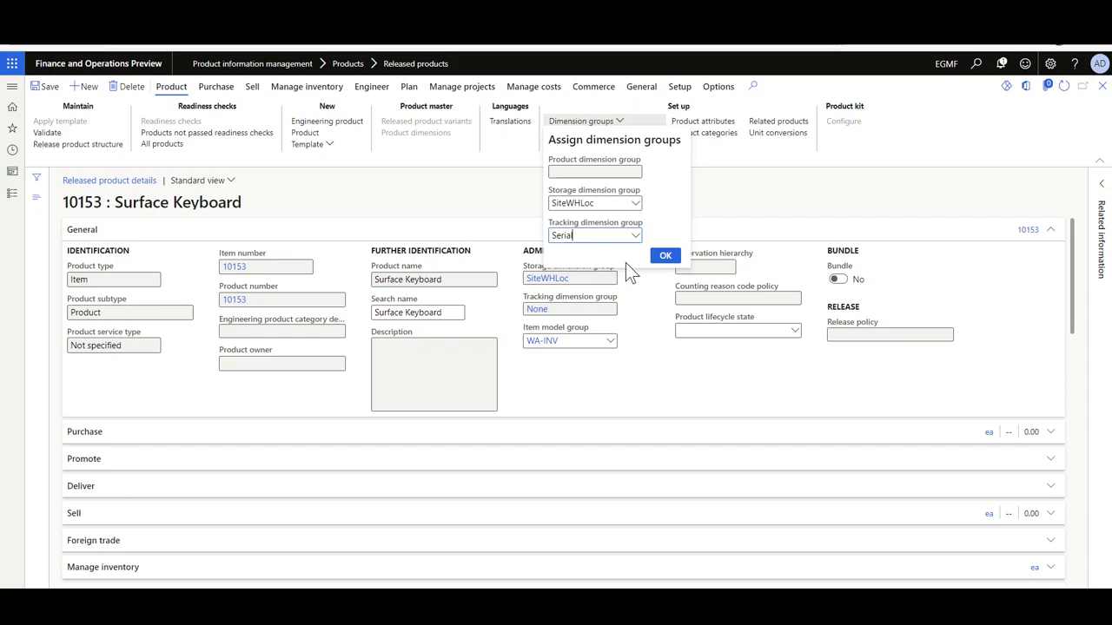
pyautogui.click(665, 257)
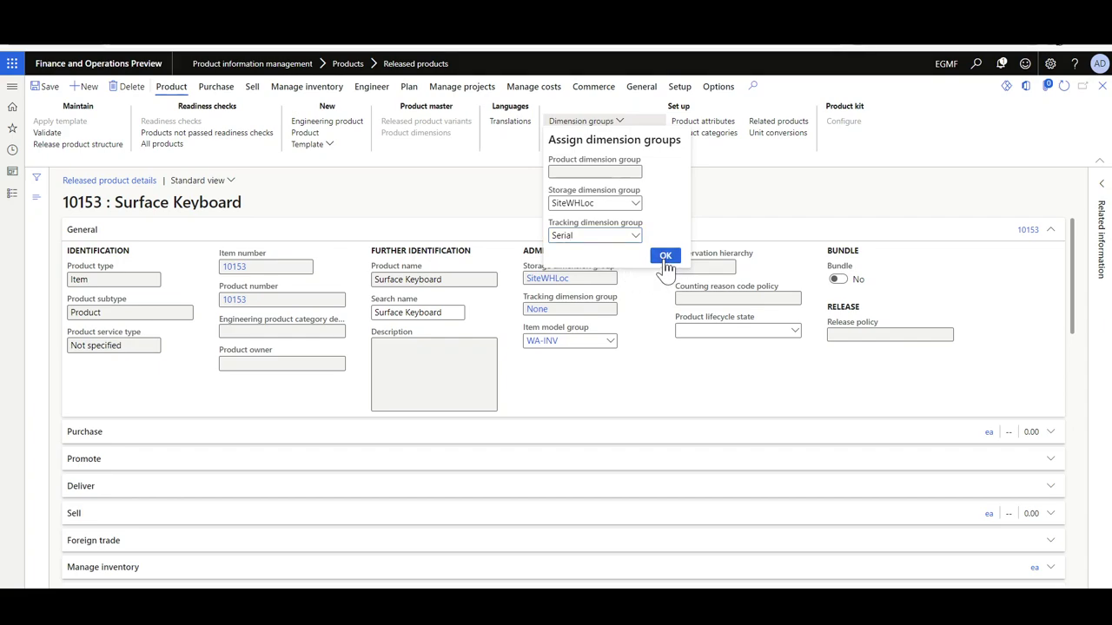